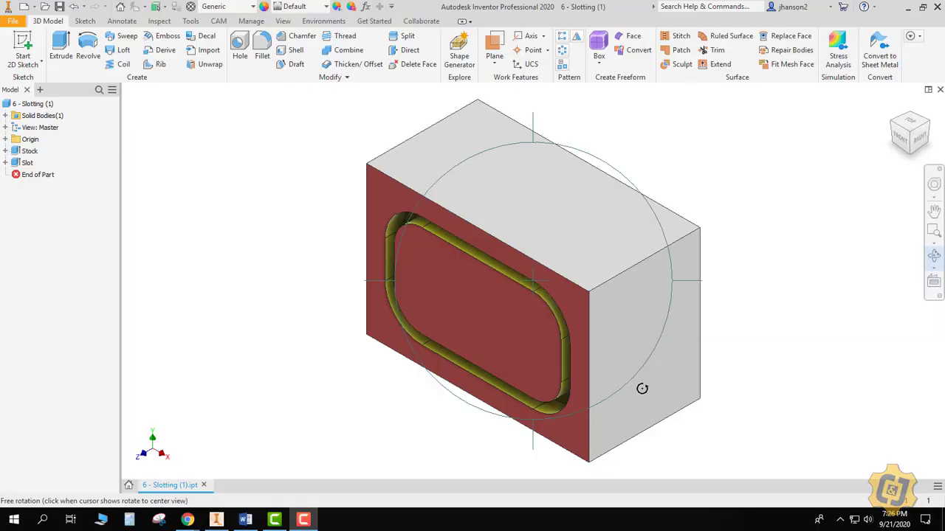
drag(498, 379, 566, 317)
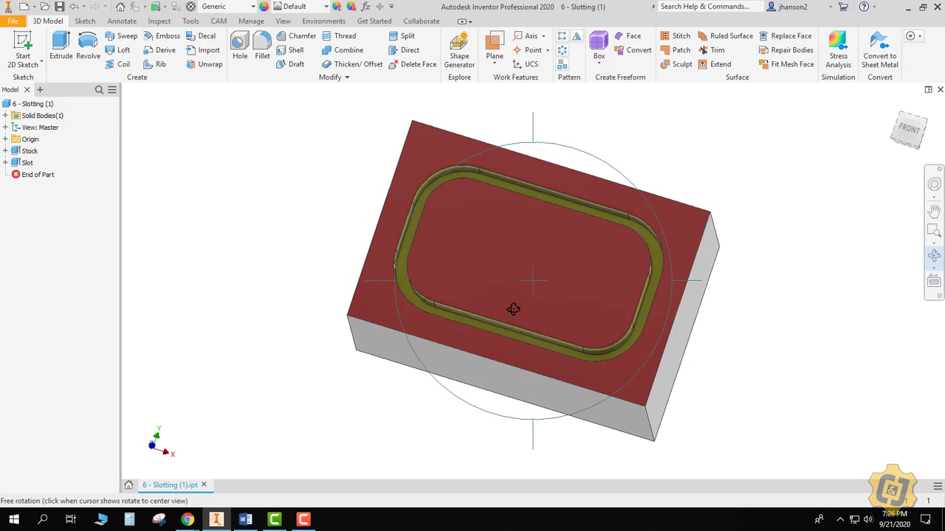
drag(513, 308, 489, 327)
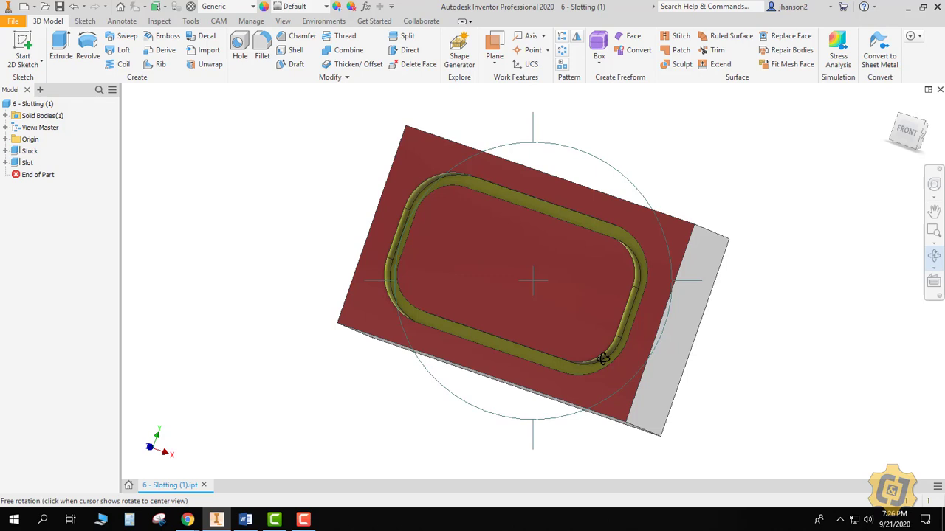
right_click(569, 173)
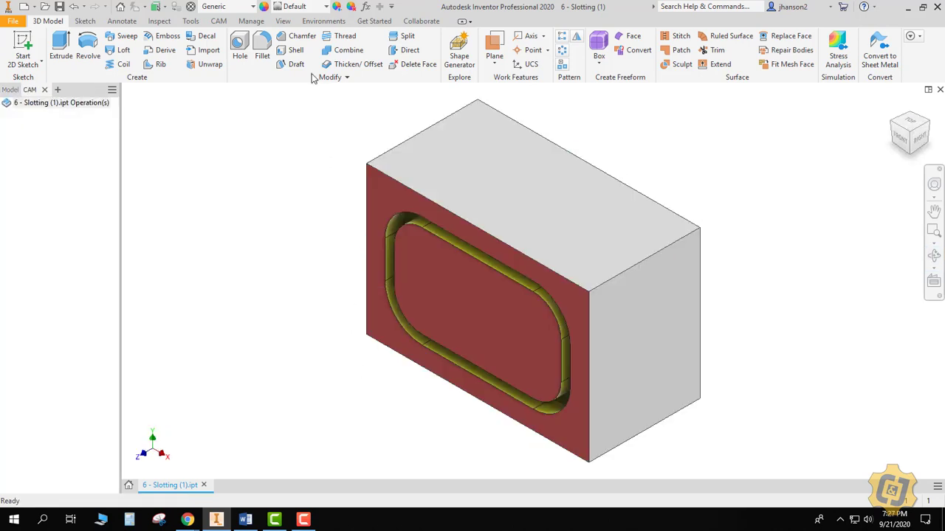
Create a milling setup with its origin at the top face's minimum X and Y corner, using a relative size box without additional stock.
click(219, 21)
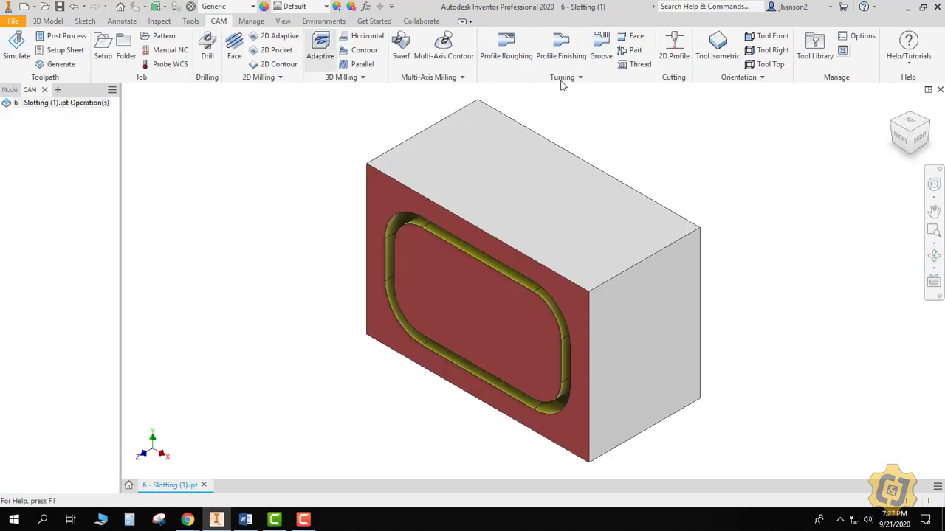
click(717, 46)
click(108, 54)
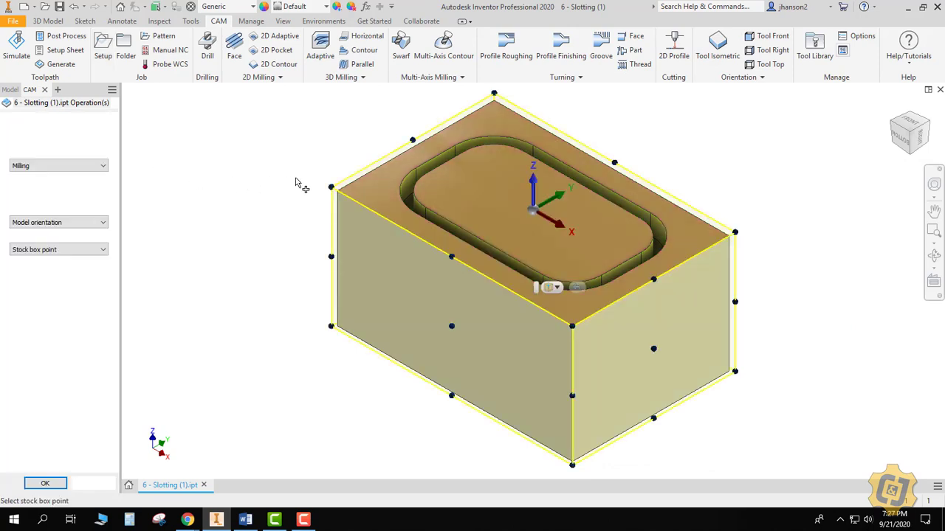
click(28, 120)
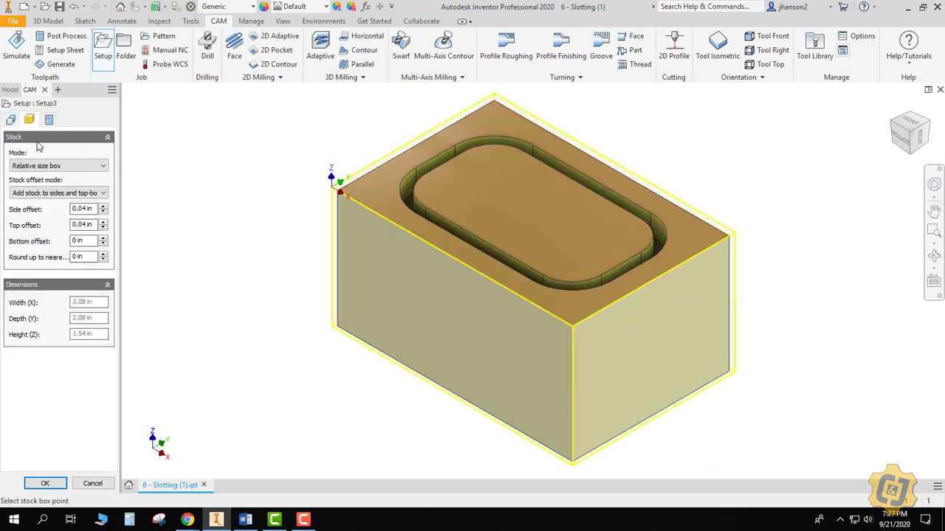
click(46, 194)
click(44, 201)
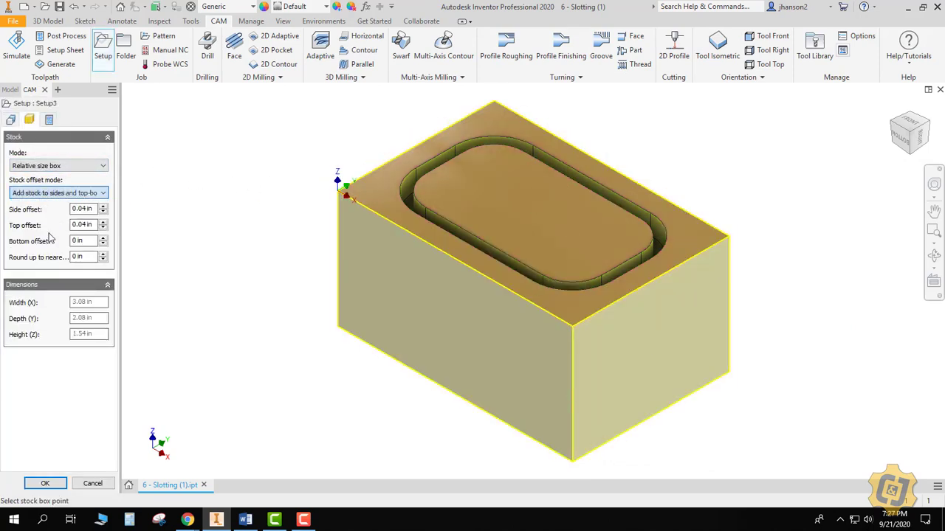
click(45, 484)
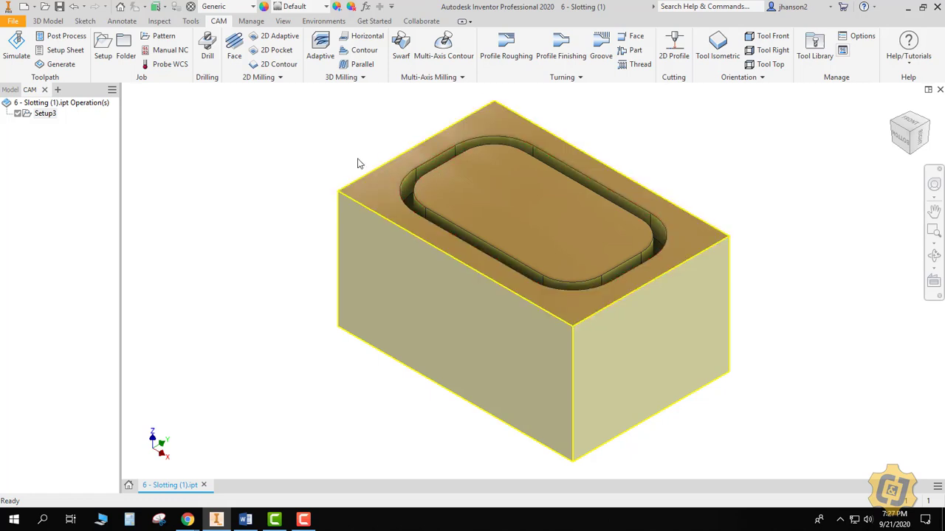
Start a 2D Slot milling operation using tool #7, the 1/2" flat end mill, from the WCCC CIM library.
click(271, 78)
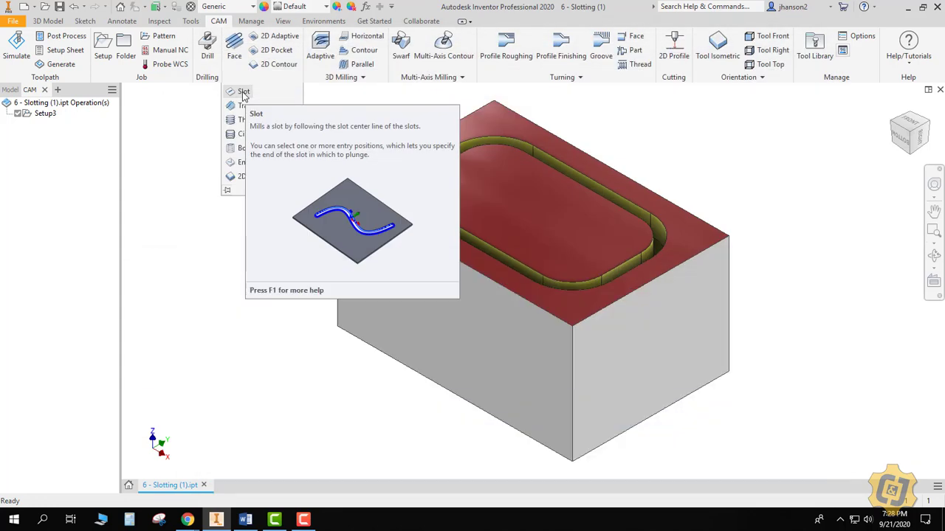
click(244, 90)
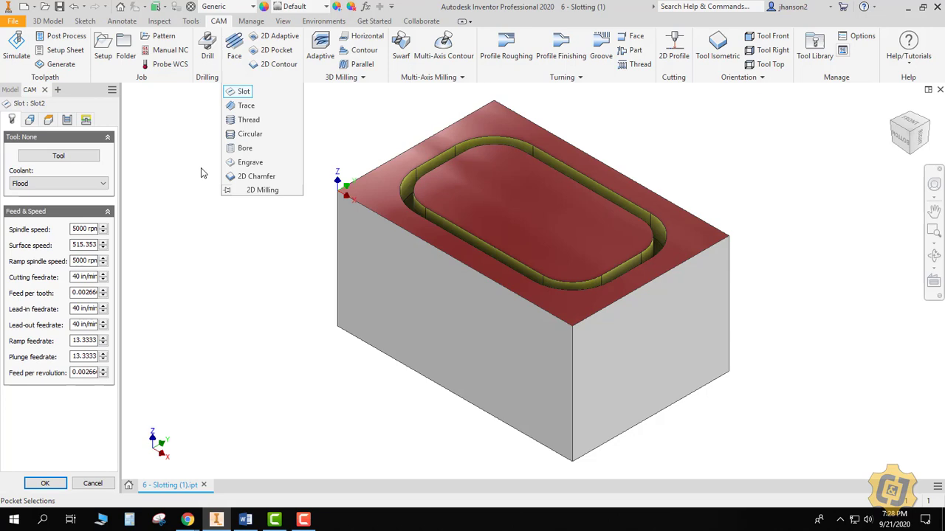
click(59, 156)
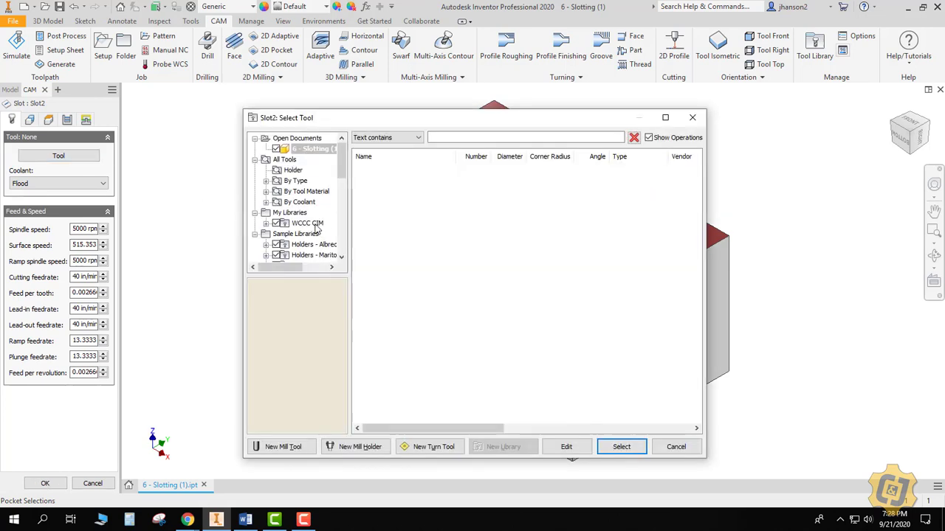
click(314, 224)
click(405, 230)
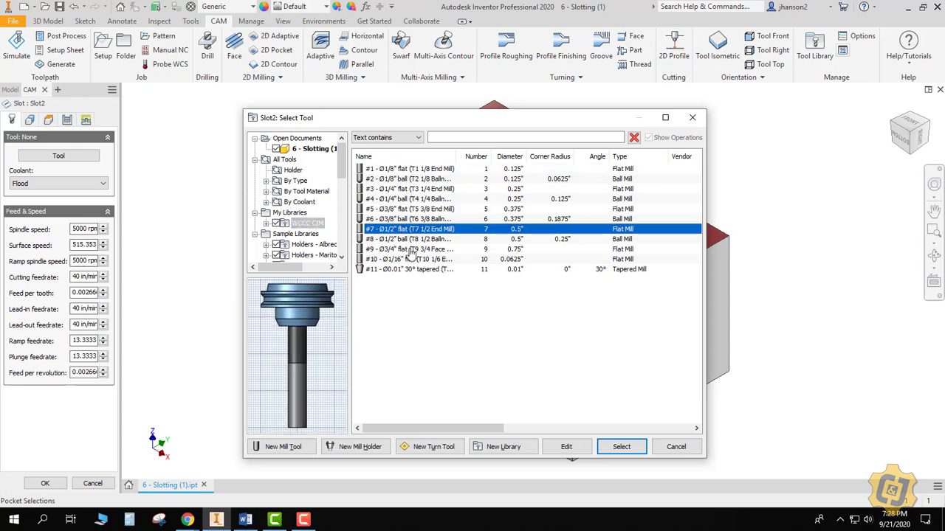
click(622, 446)
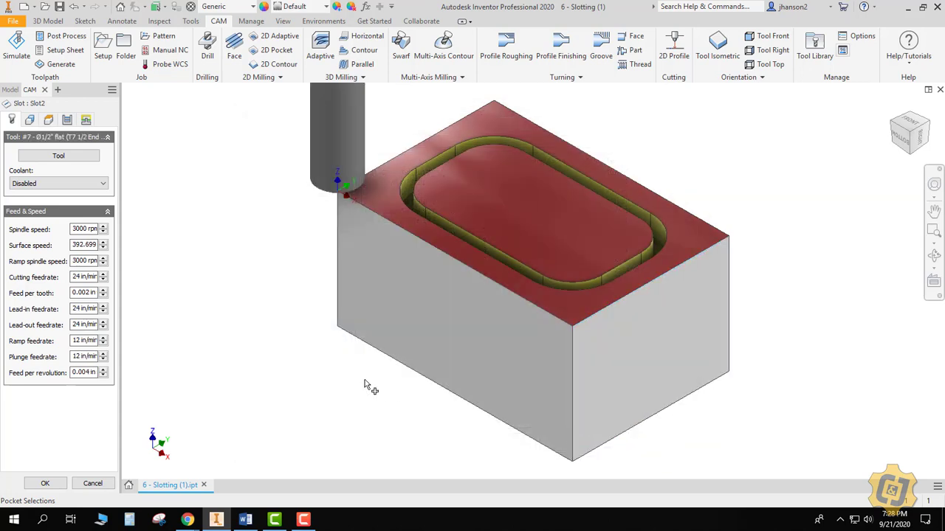
Select the outer contour at the bottom of the slot as the operation's pocket geometry.
click(30, 120)
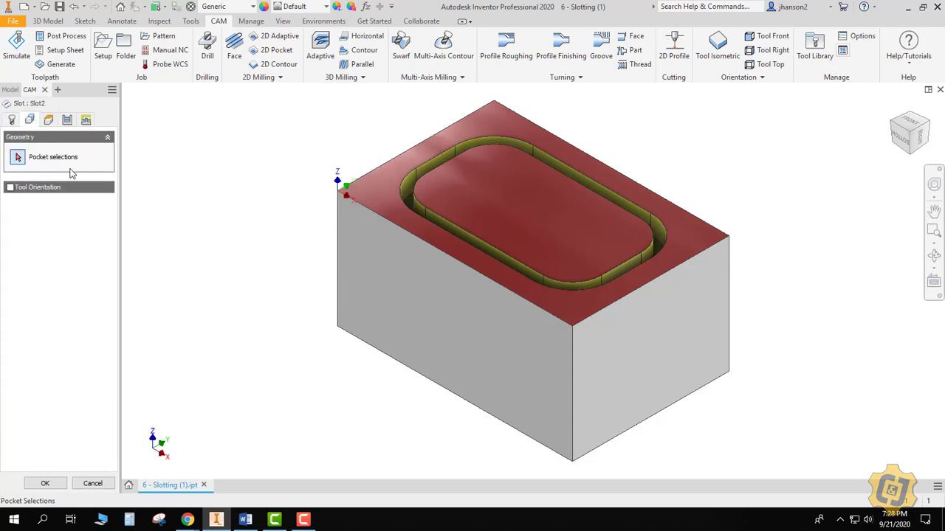
click(932, 259)
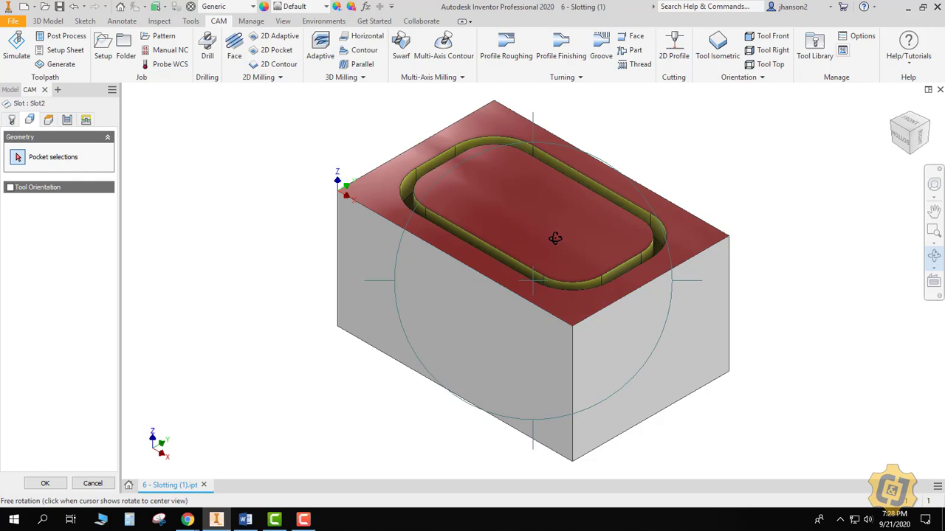
drag(557, 239, 563, 297)
drag(564, 214, 541, 211)
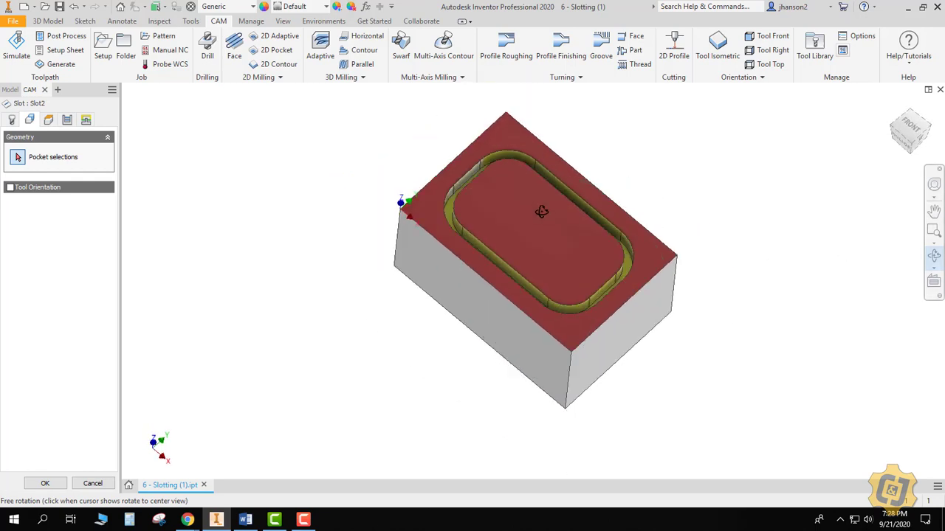
scroll(541, 212, down, 3)
click(932, 255)
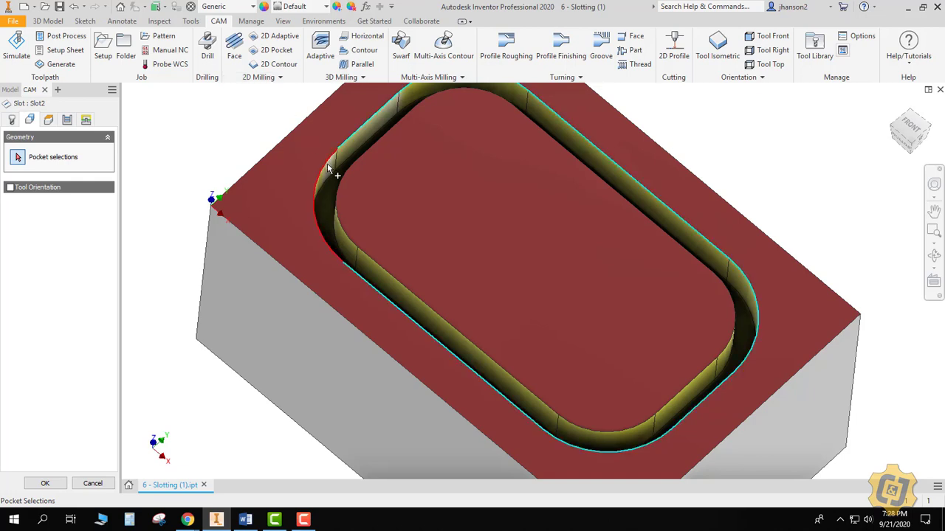
click(345, 181)
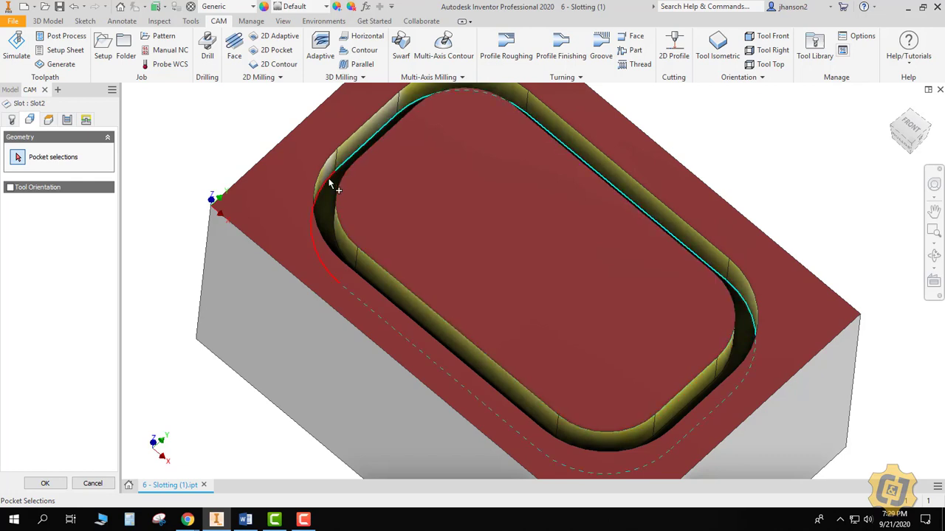
click(323, 222)
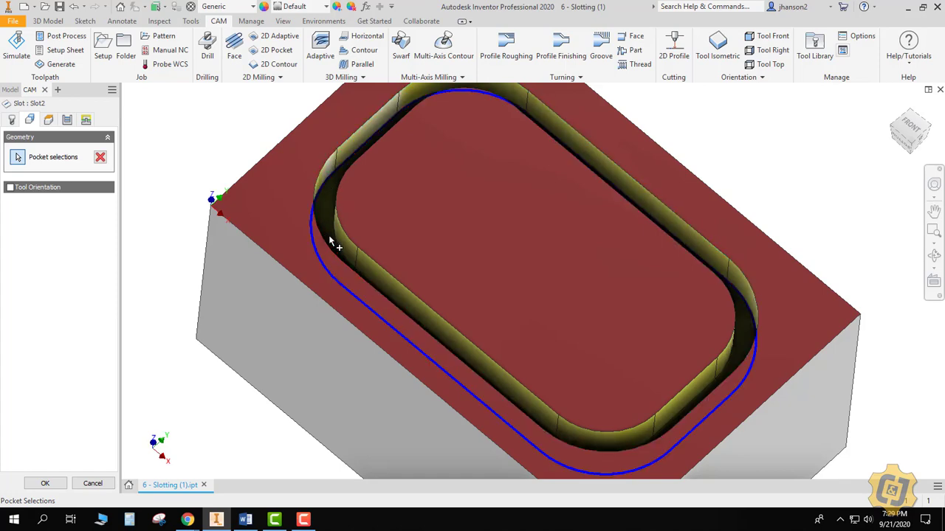
Set the slot operation's top height to Model top and generate the toolpath with multiple depths off.
click(48, 121)
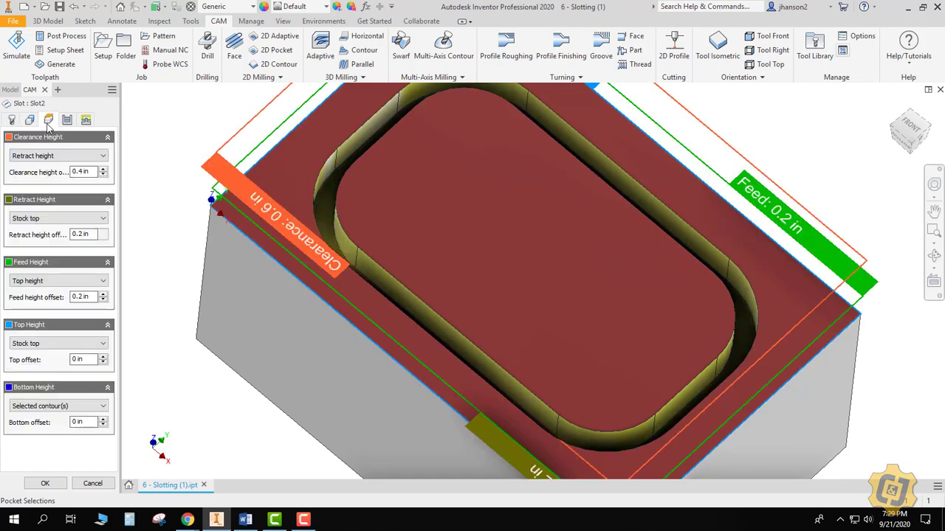
click(53, 344)
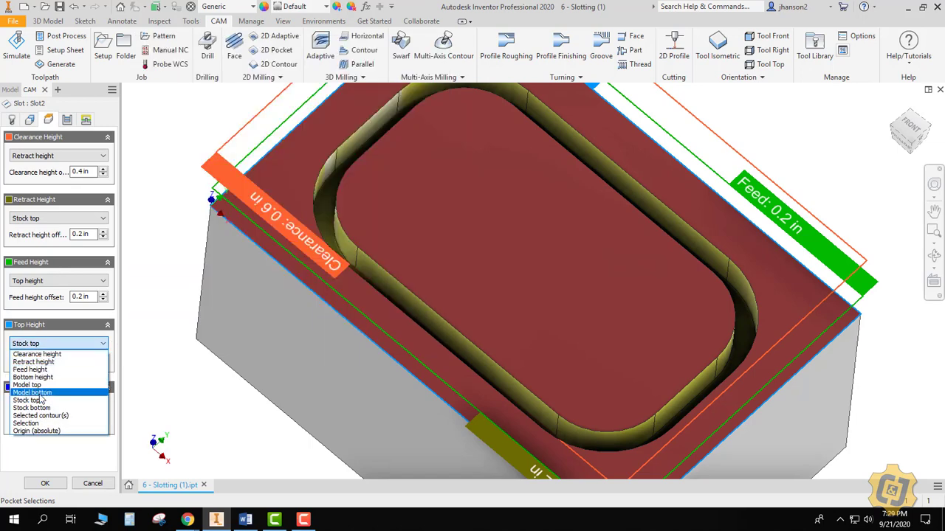
click(48, 382)
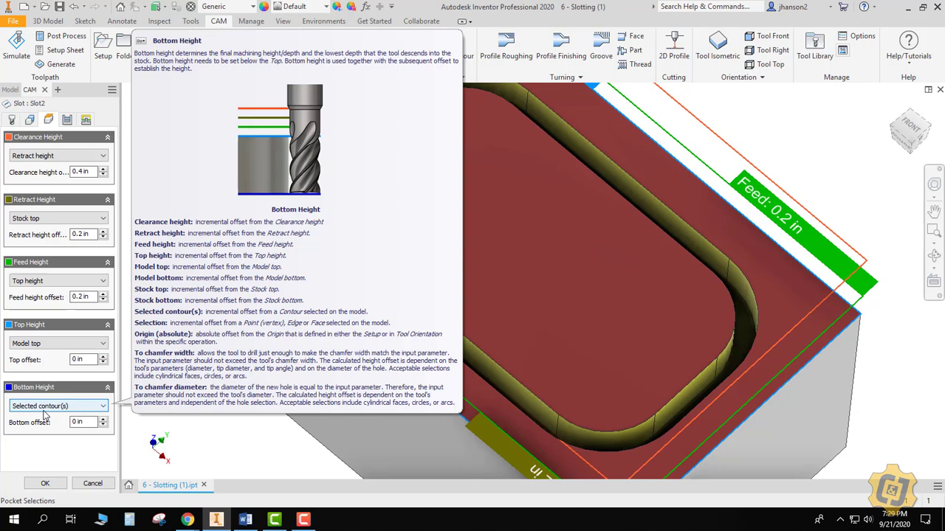
click(66, 121)
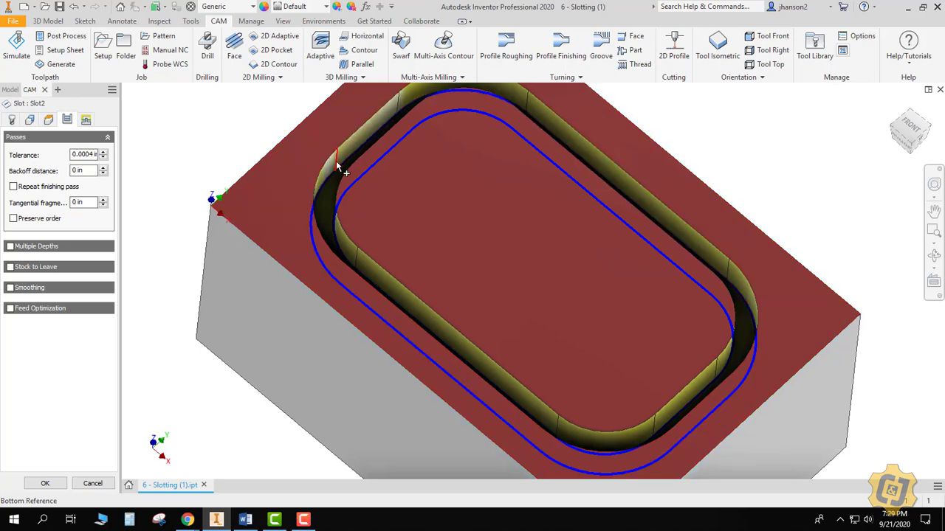
click(45, 484)
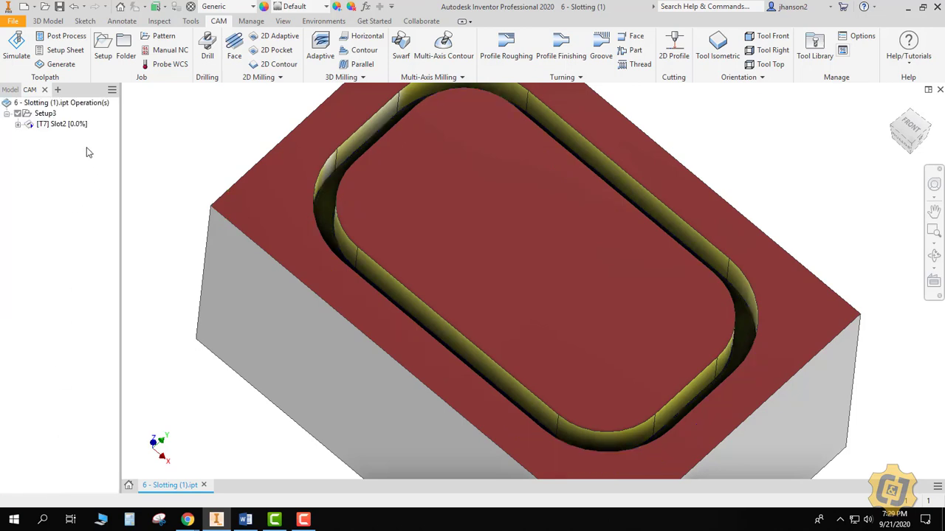
Measure the slot's depth along a vertical edge of its wall.
click(159, 21)
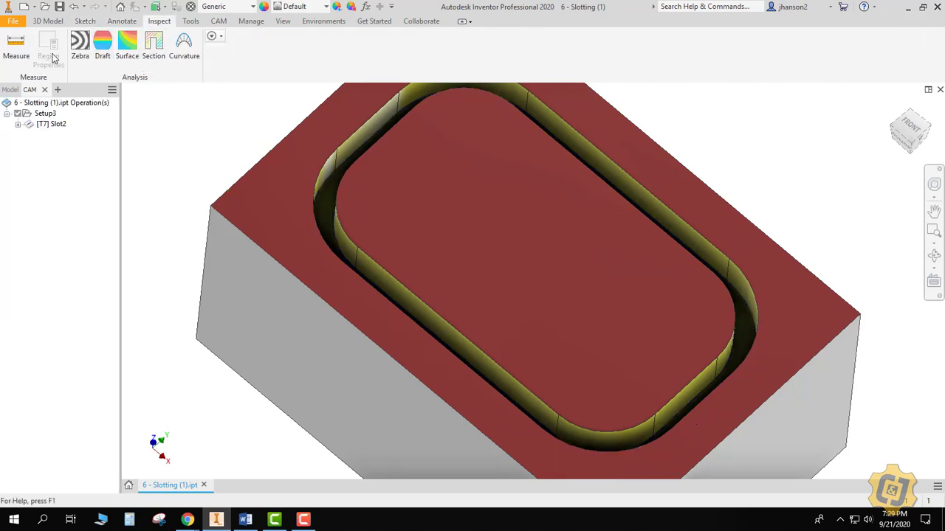
click(16, 46)
click(339, 169)
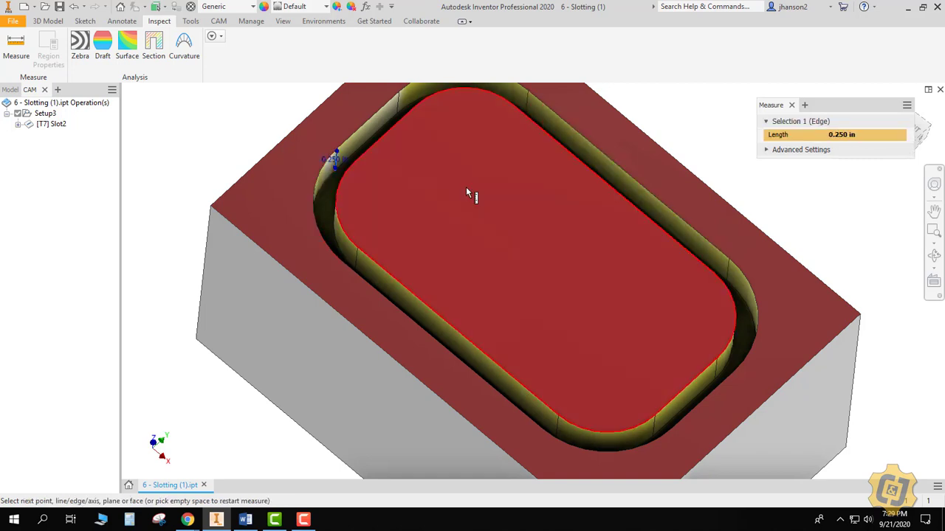
key(Escape)
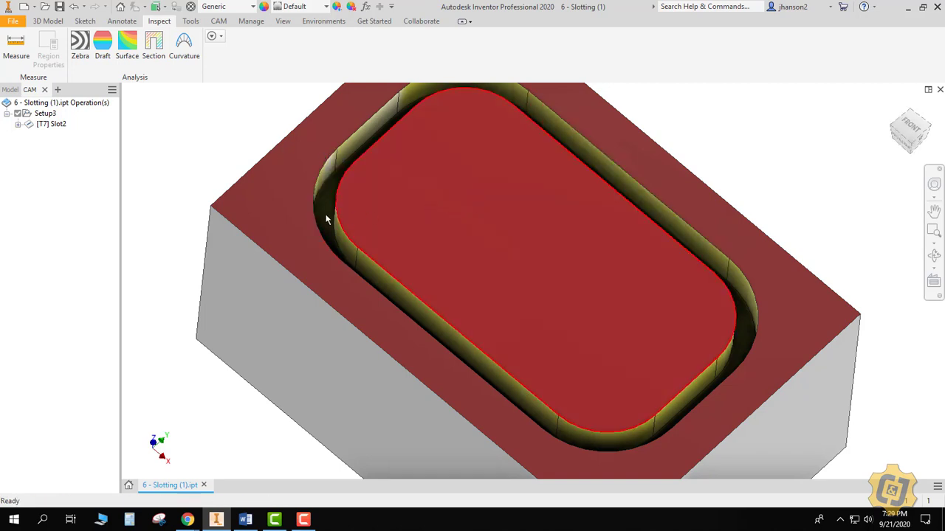
Edit the slot operation to use a ramping angle of 6 degrees with the Profile ramp type and regenerate its toolpath.
click(60, 125)
double_click(60, 125)
click(67, 120)
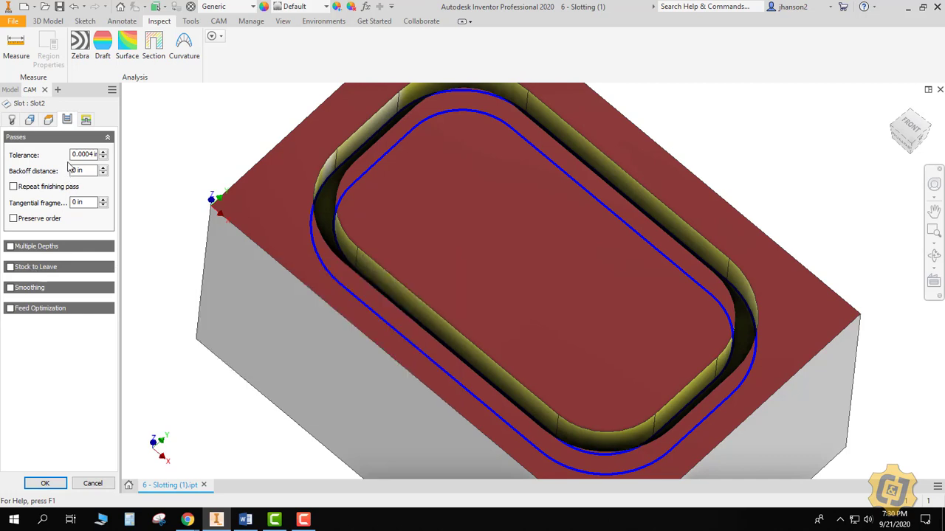
click(85, 122)
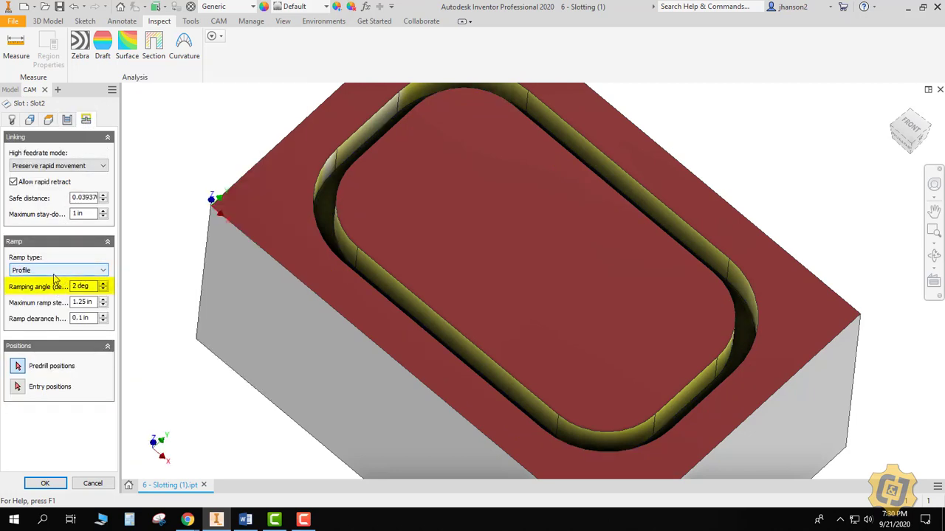
mouse_move(53, 278)
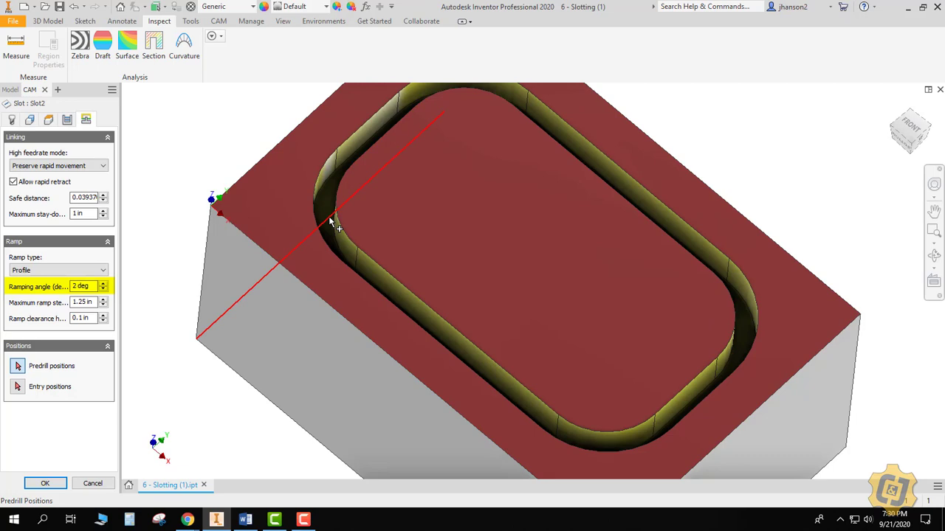
click(70, 287)
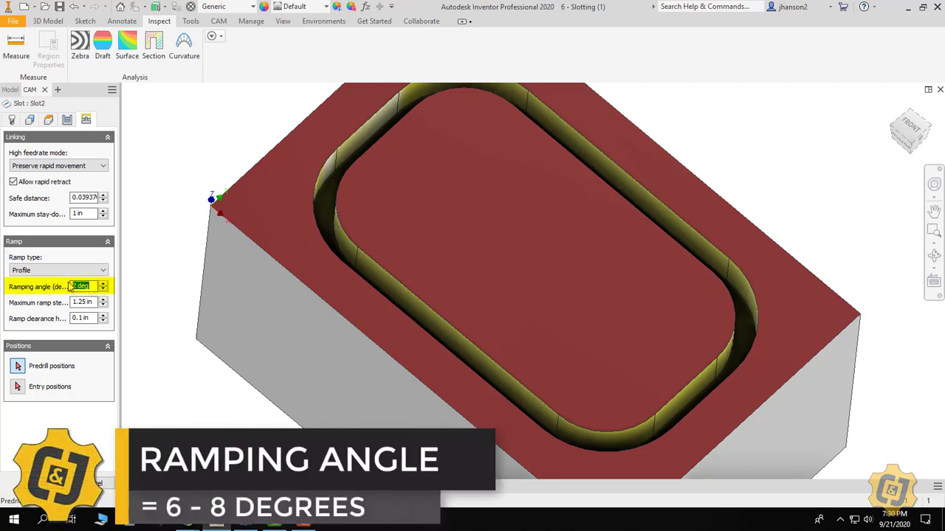
mouse_move(83, 293)
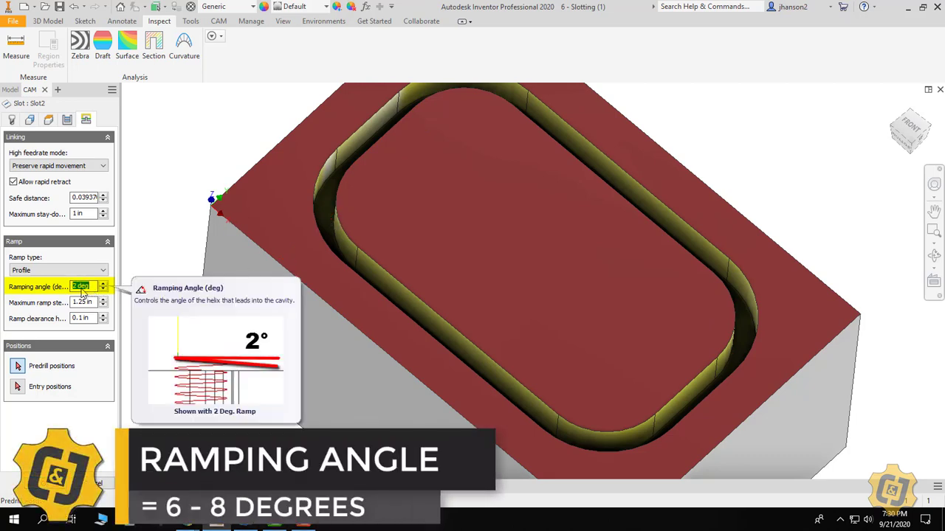
text(6)
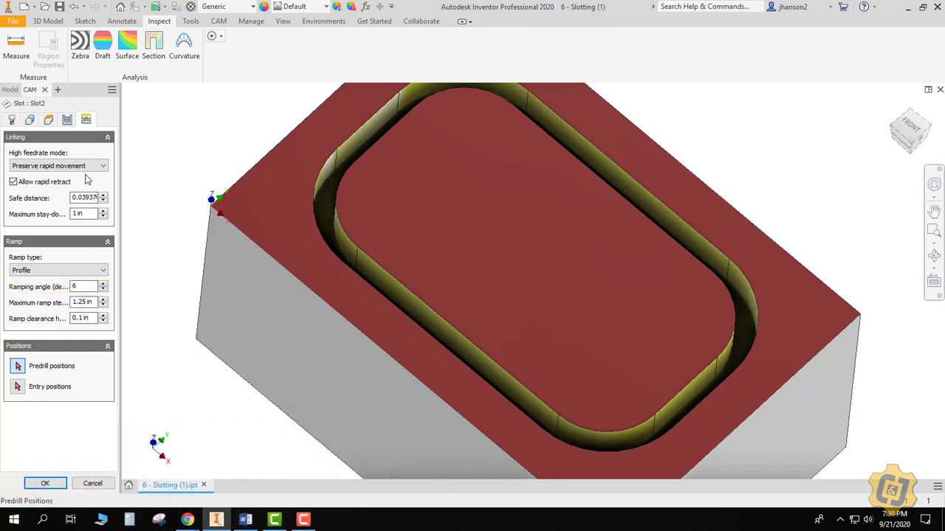
click(45, 483)
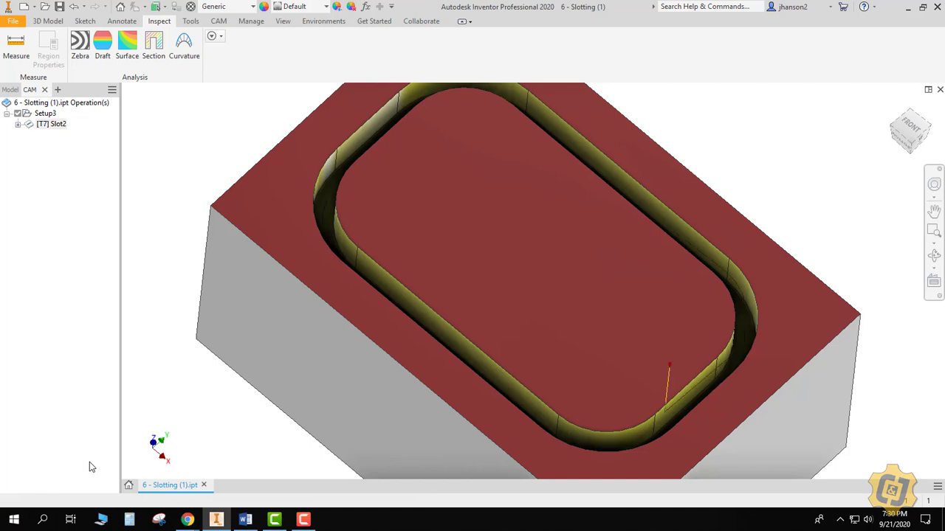
scroll(157, 412, up, 5)
scroll(157, 412, down, 5)
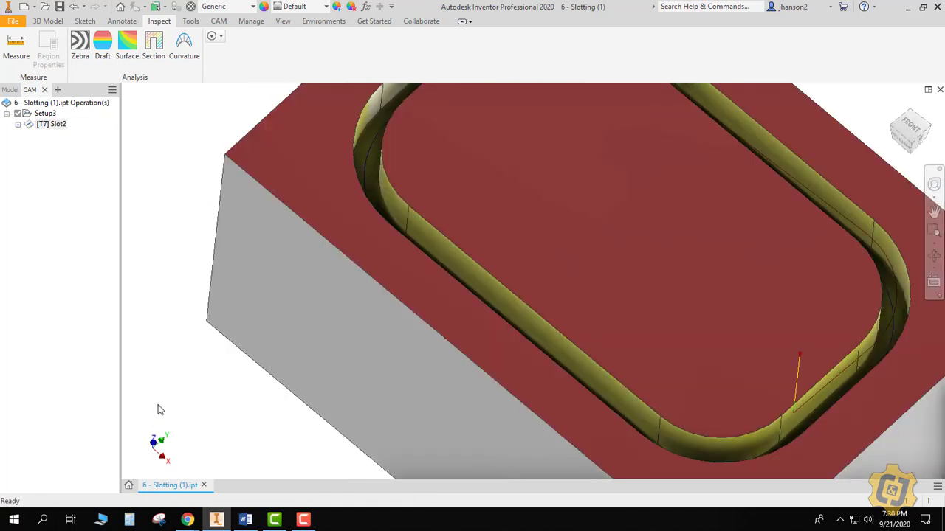
Review the slot operation's pocket geometry, passes and ramp settings, and regenerate its toolpath.
scroll(279, 345, up, 2)
middle_drag(279, 348, 238, 348)
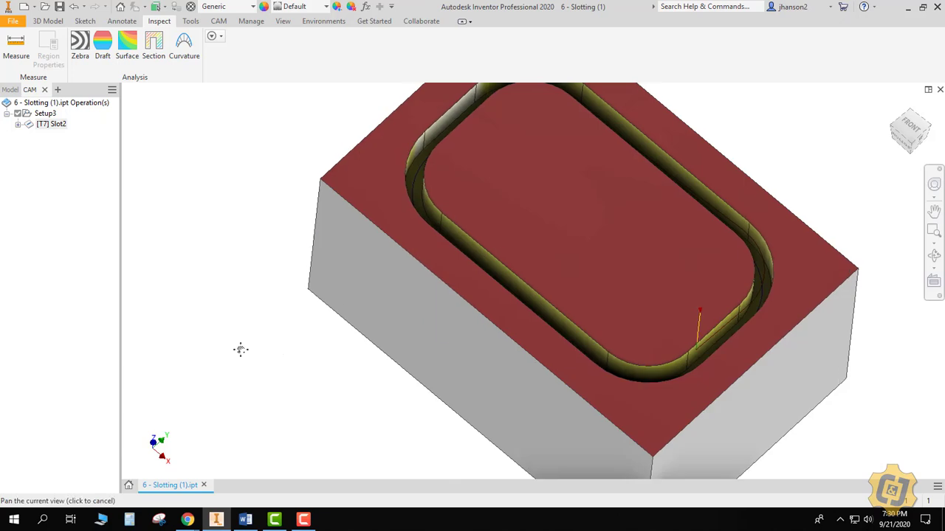
click(62, 125)
double_click(62, 126)
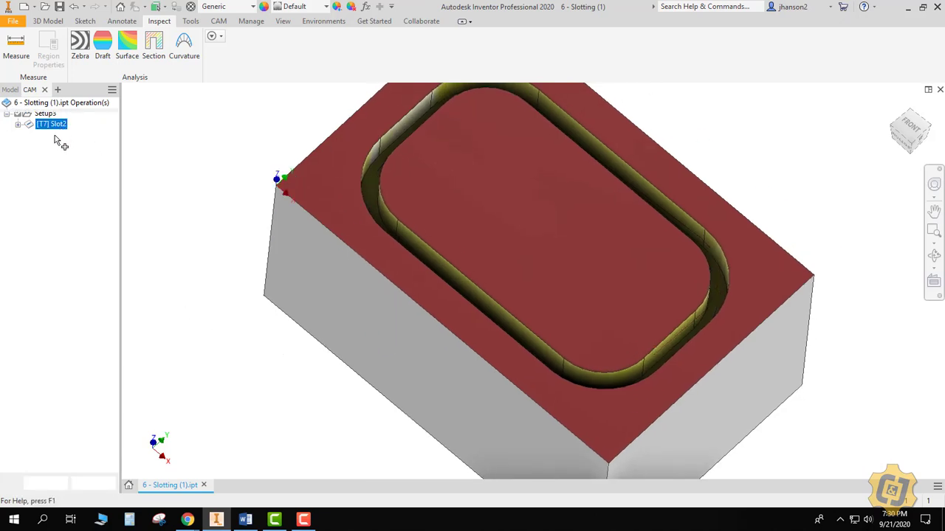
click(30, 121)
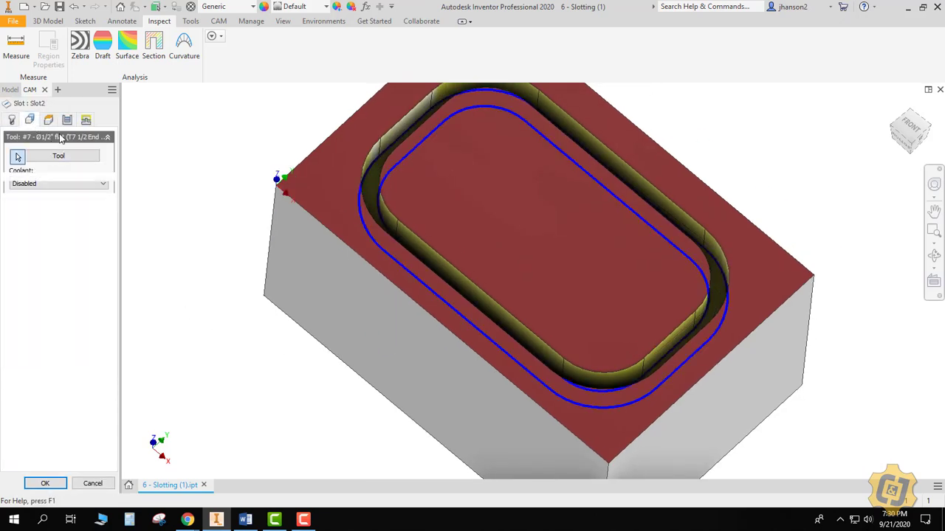
click(367, 235)
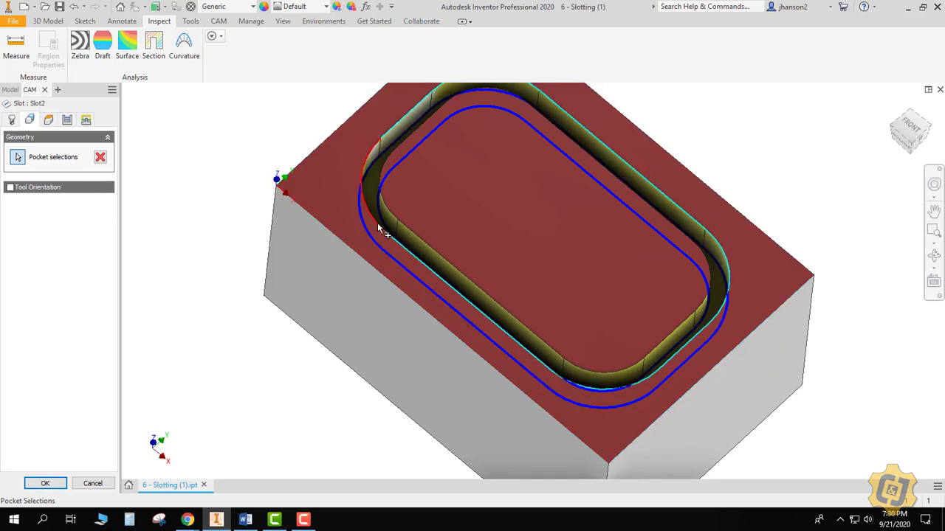
click(68, 123)
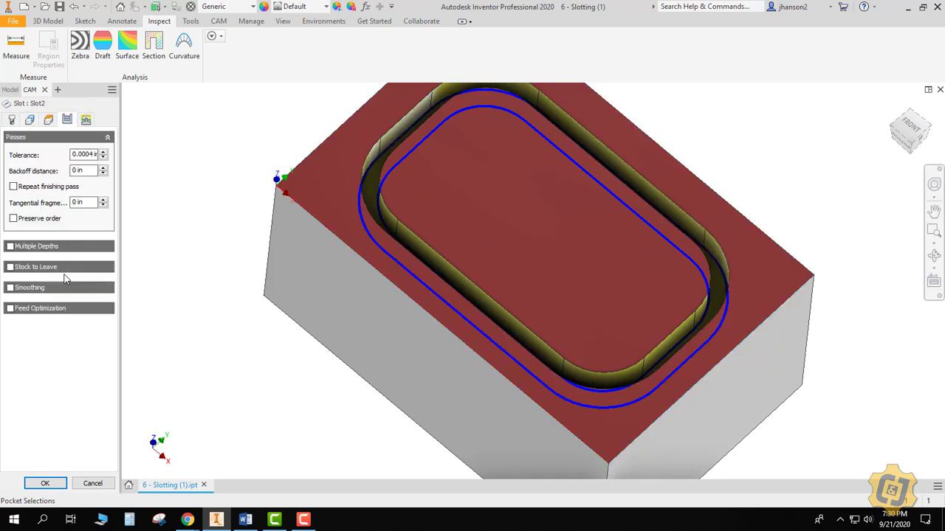
click(86, 119)
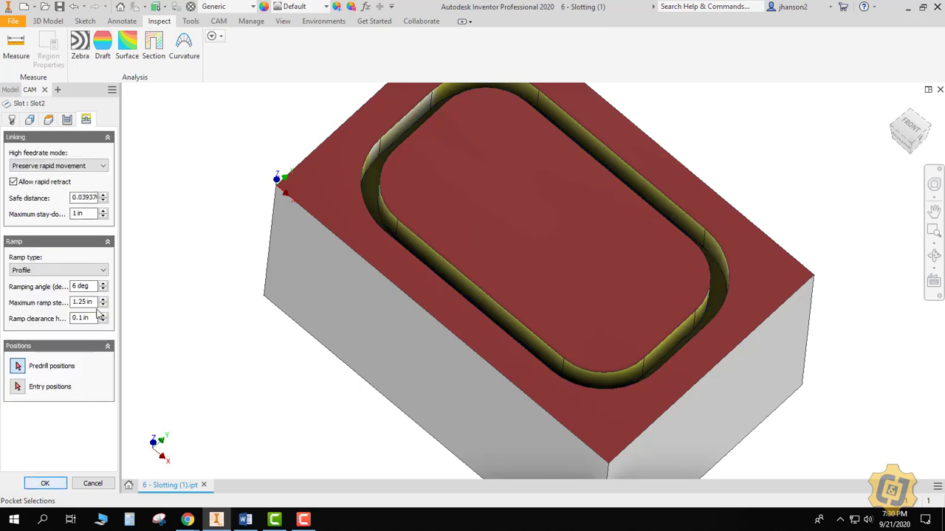
click(47, 484)
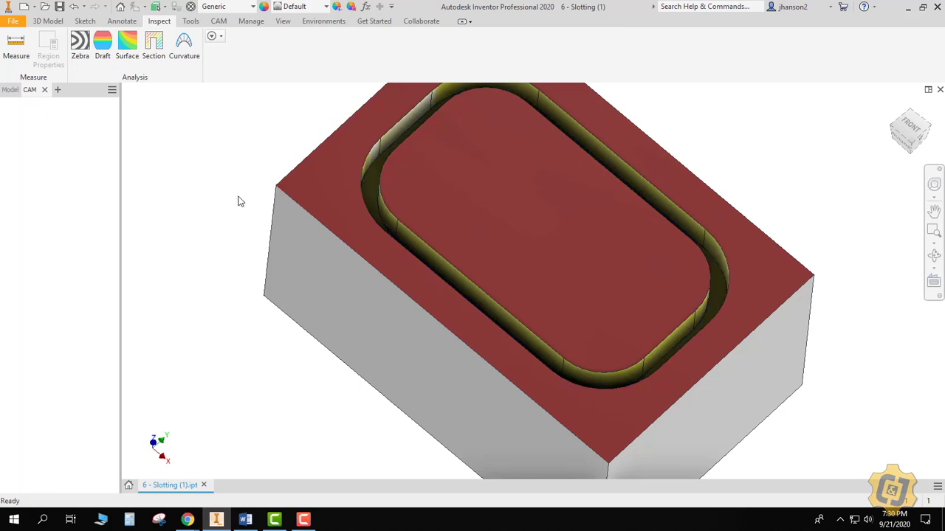
Simulate the slot operation's stock removal with the 1/2" flat end mill from the isometric tool view.
click(219, 21)
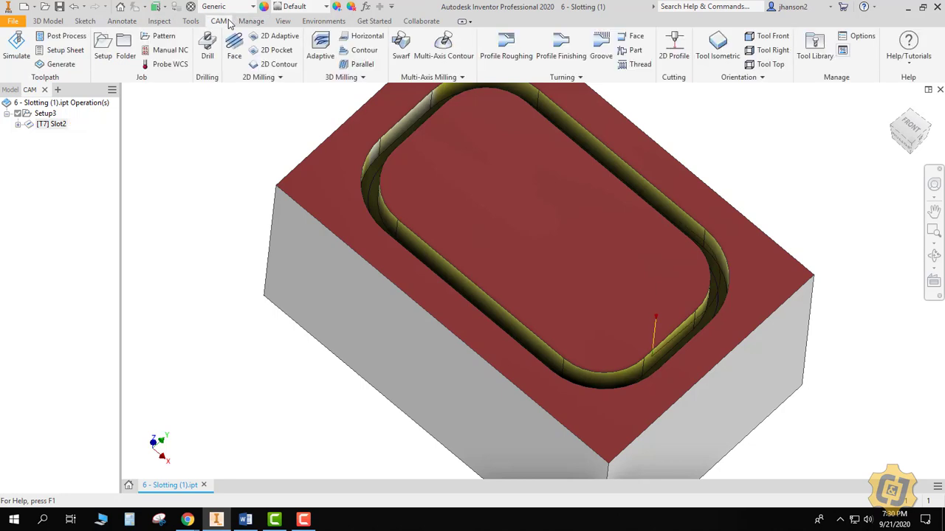
click(16, 46)
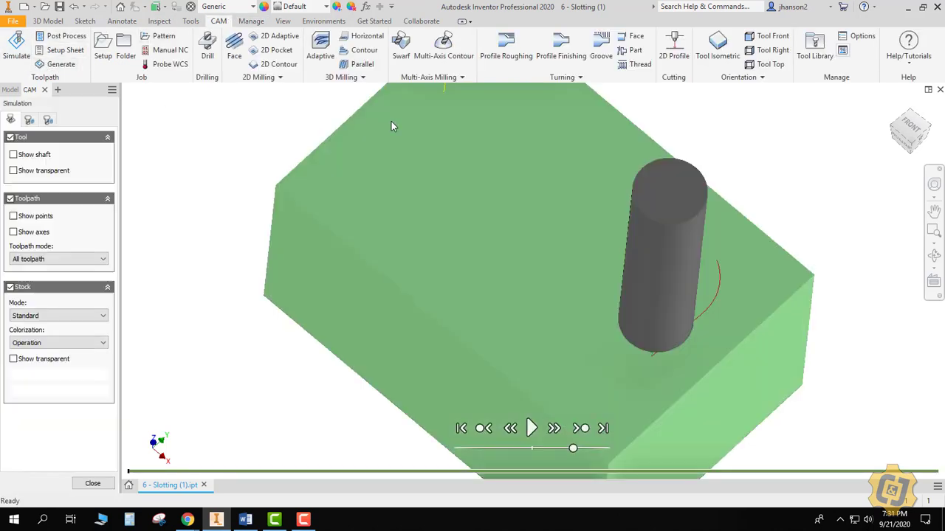
click(718, 46)
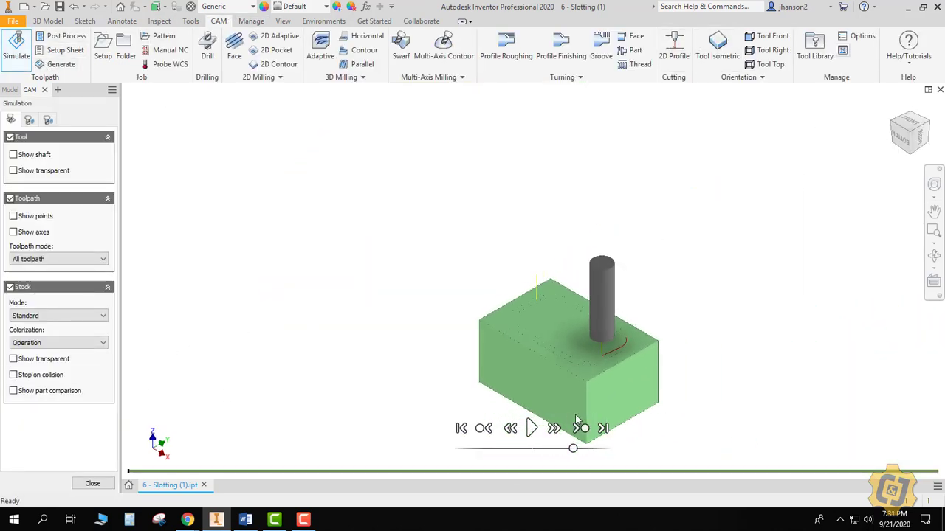
scroll(591, 347, down, 2)
scroll(607, 349, up, 5)
scroll(607, 349, down, 3)
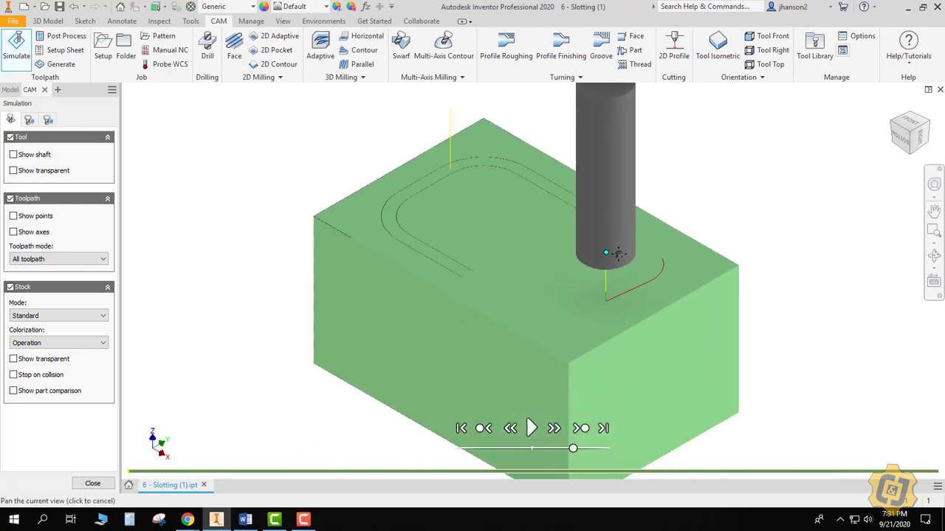
click(532, 430)
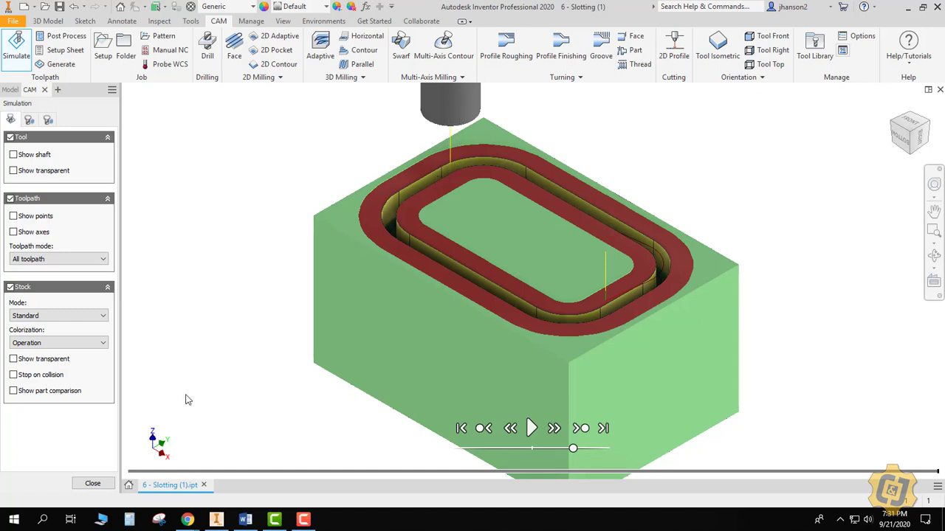
click(83, 485)
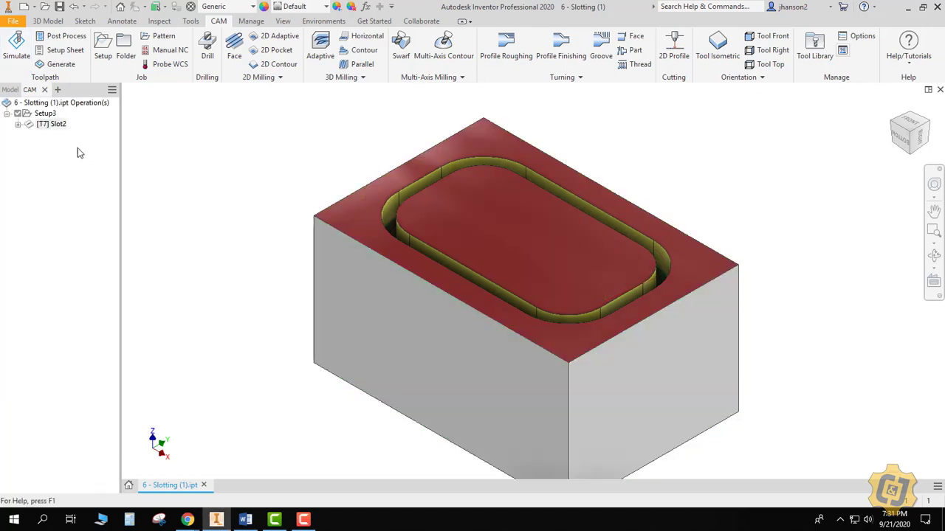
click(55, 124)
double_click(55, 124)
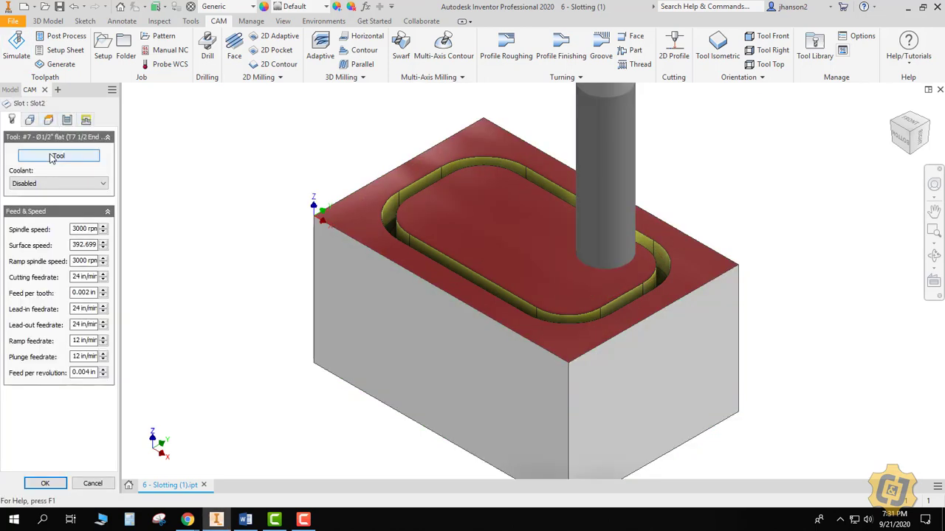
click(88, 484)
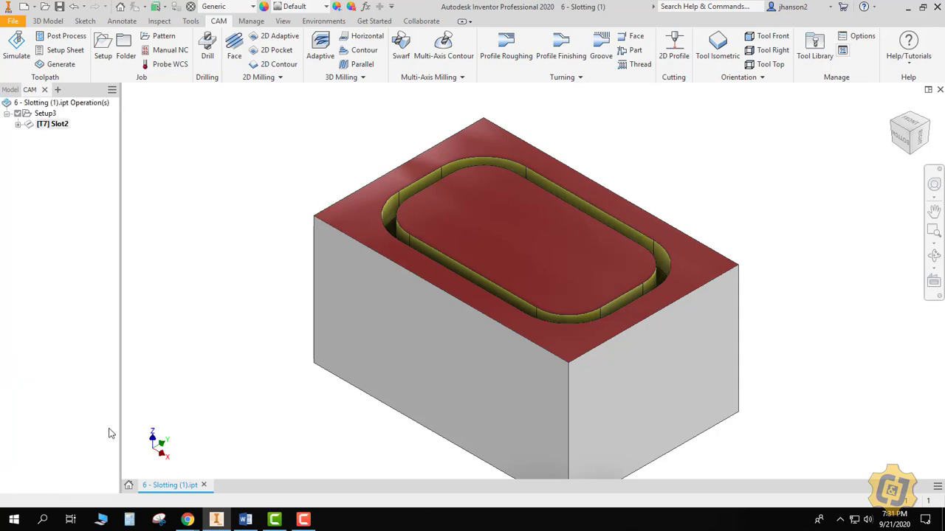
Measure the slot's width between the two parallel long edges of its walls.
click(159, 21)
click(15, 46)
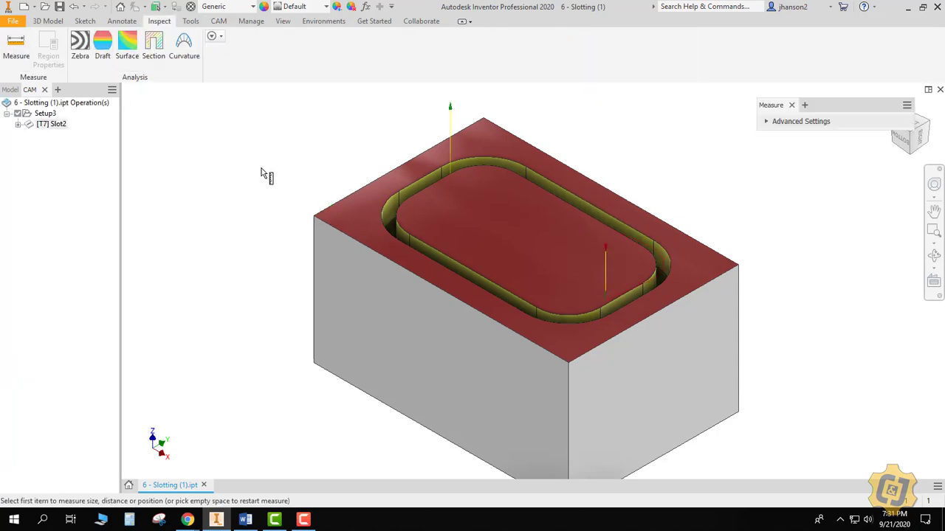
click(431, 262)
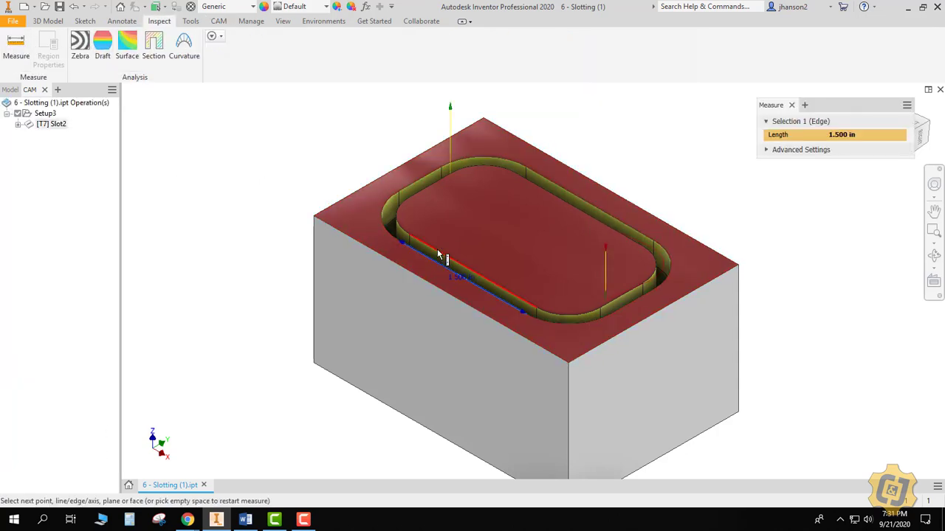
click(437, 248)
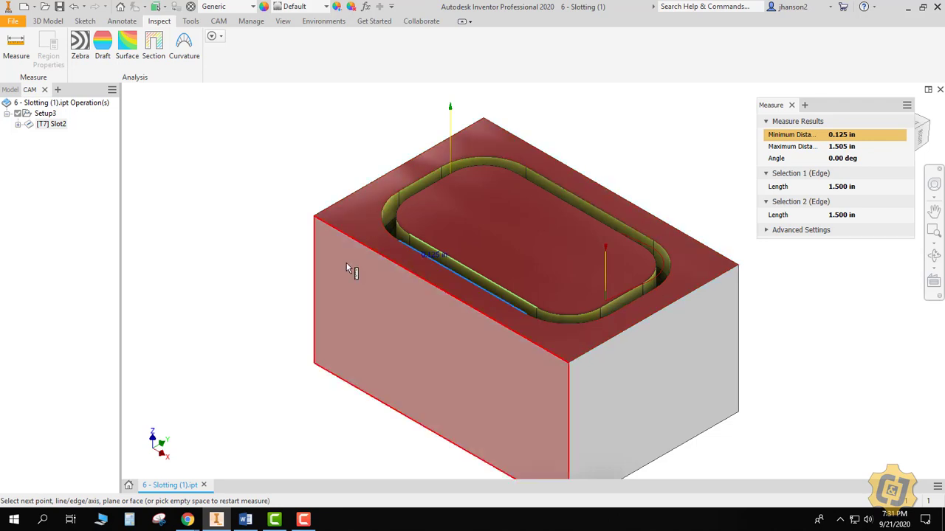
key(Escape)
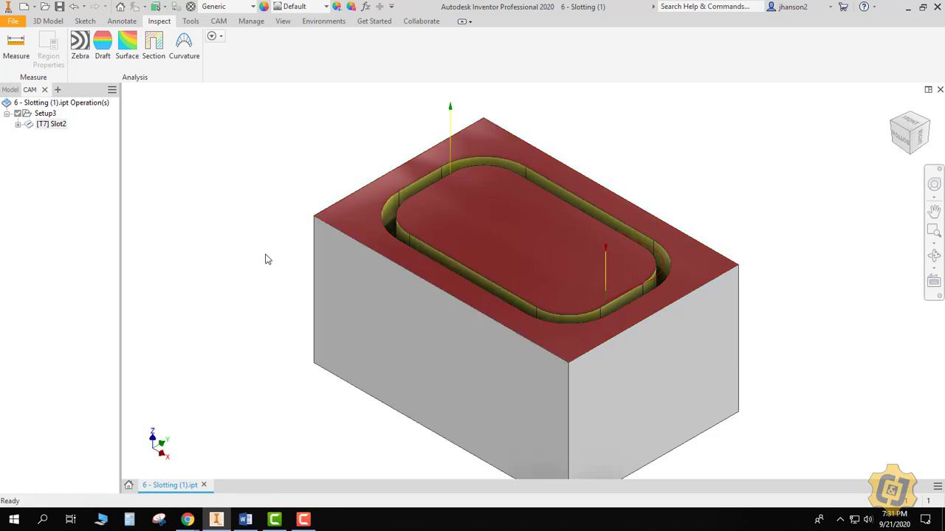
Edit the slot operation to use the #1 1/8" flat end mill from the WCCC CIM library.
double_click(53, 124)
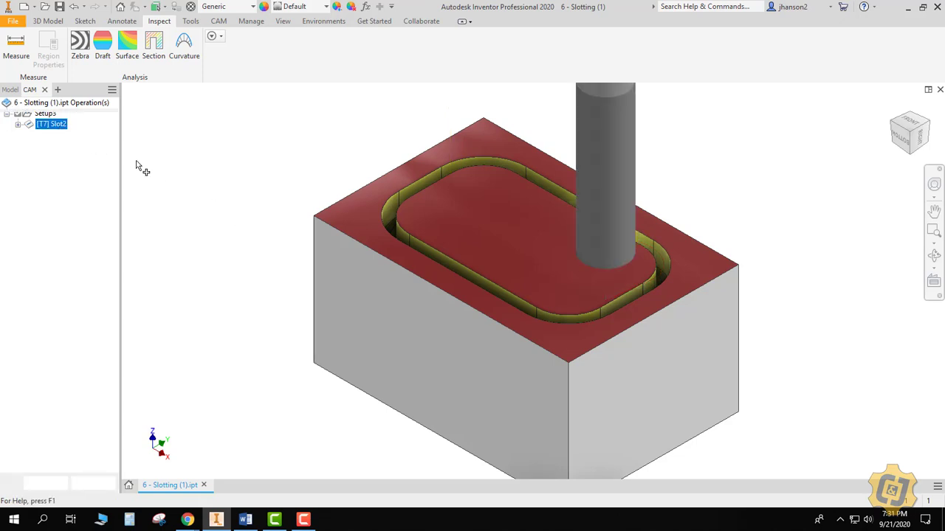
click(71, 156)
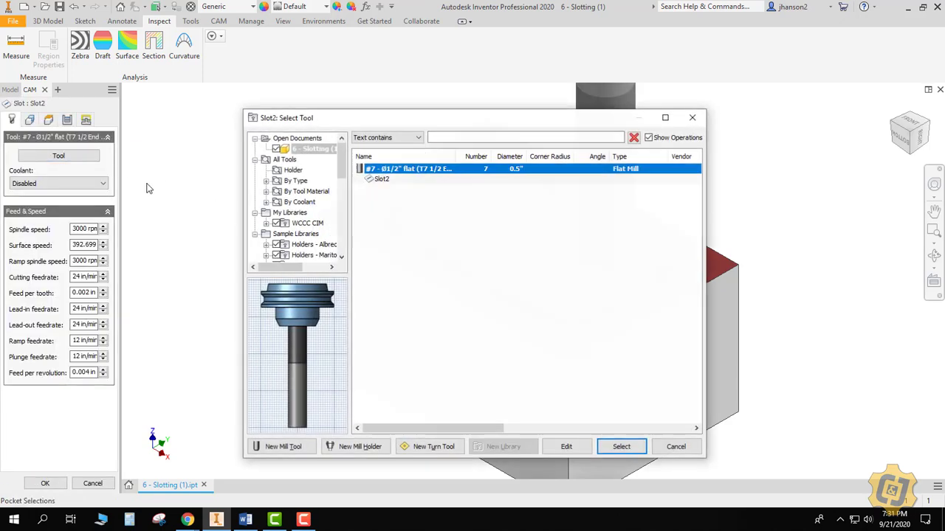
click(308, 223)
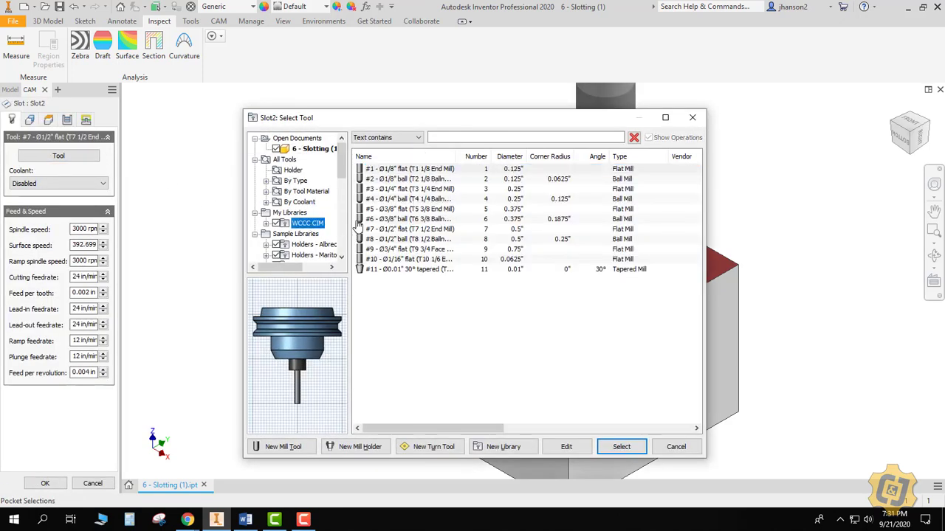
click(398, 170)
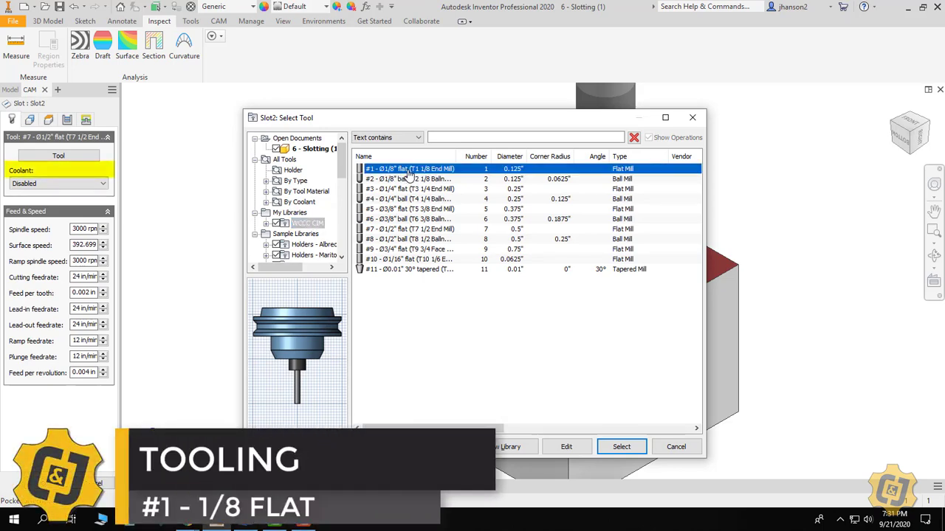
click(622, 447)
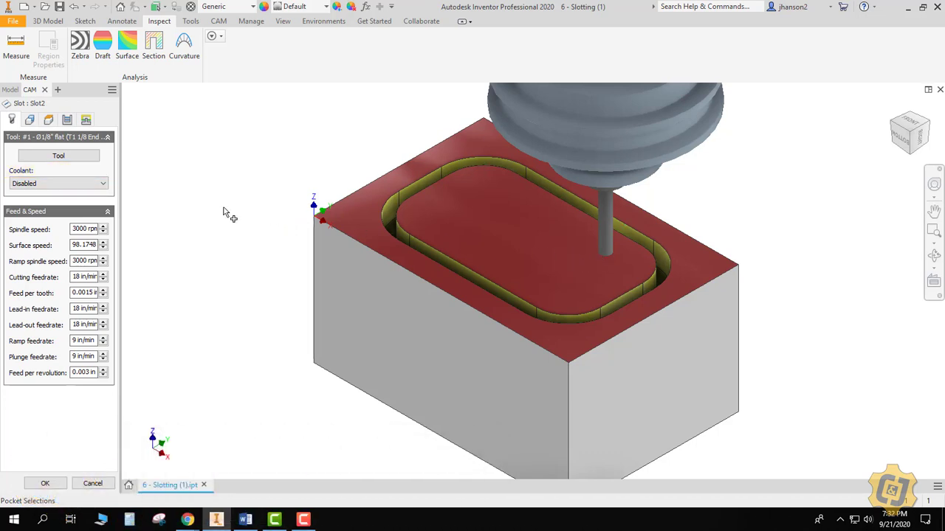
Enable multiple depths with a maximum roughing stepdown of .125/2, check the linking and height settings, and regenerate the slot toolpath.
click(67, 123)
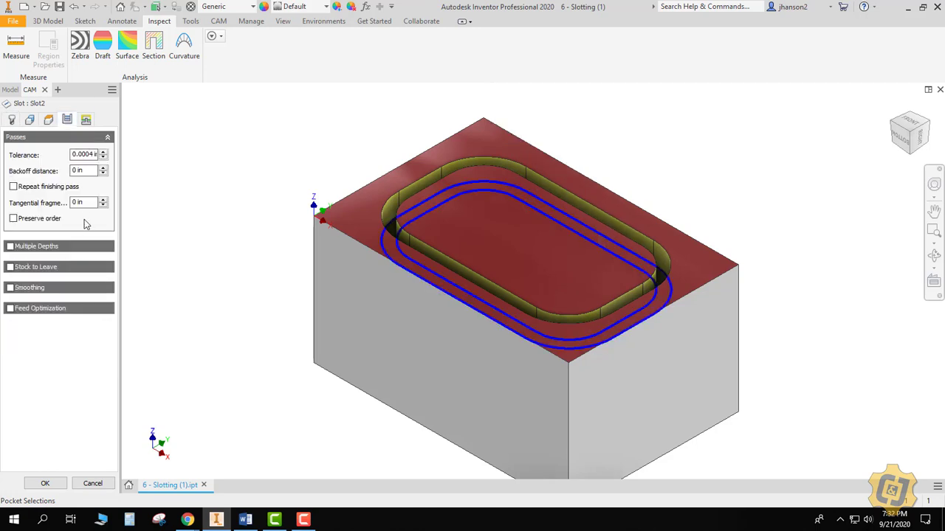
click(53, 248)
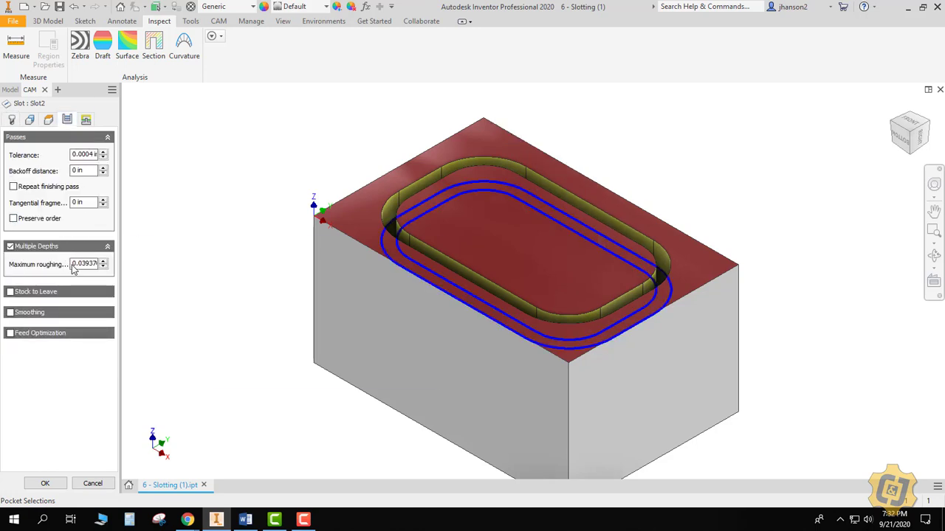
click(74, 265)
text(.125/2)
click(53, 376)
mouse_move(86, 272)
click(85, 122)
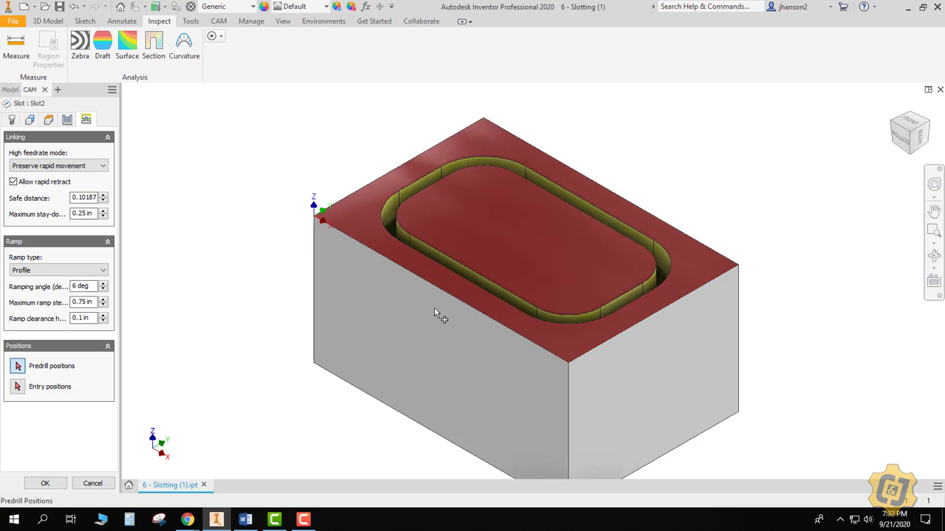
click(49, 119)
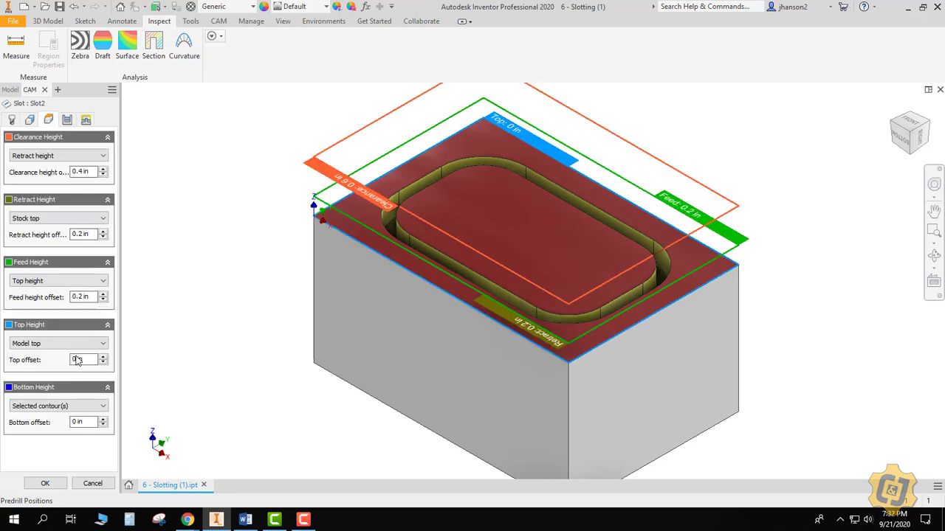
click(46, 483)
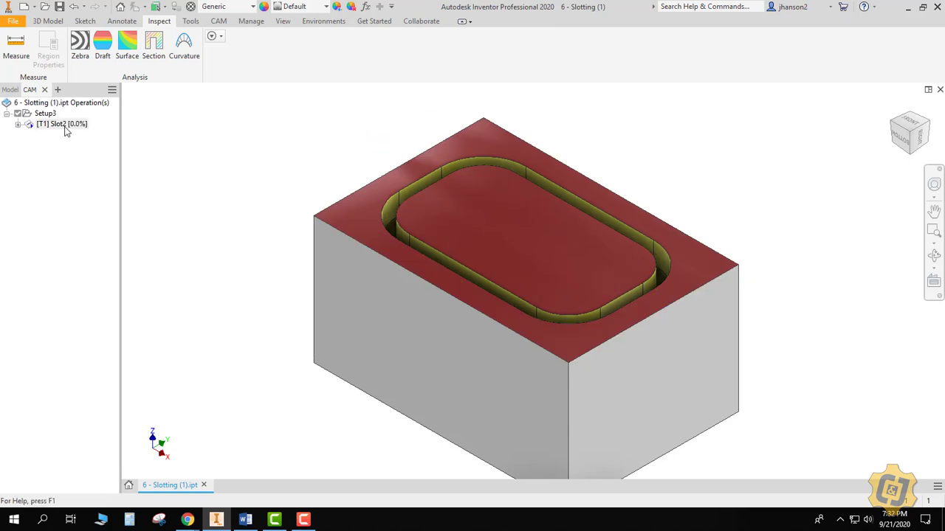
Simulate Setup3 with the 1/8" flat end mill through the full slot toolpath and close the simulation.
click(44, 113)
click(219, 20)
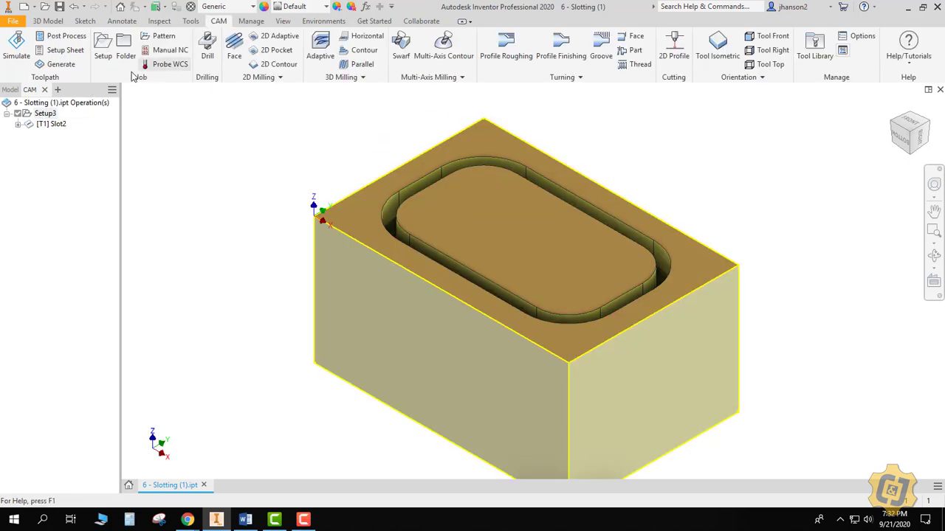
click(16, 45)
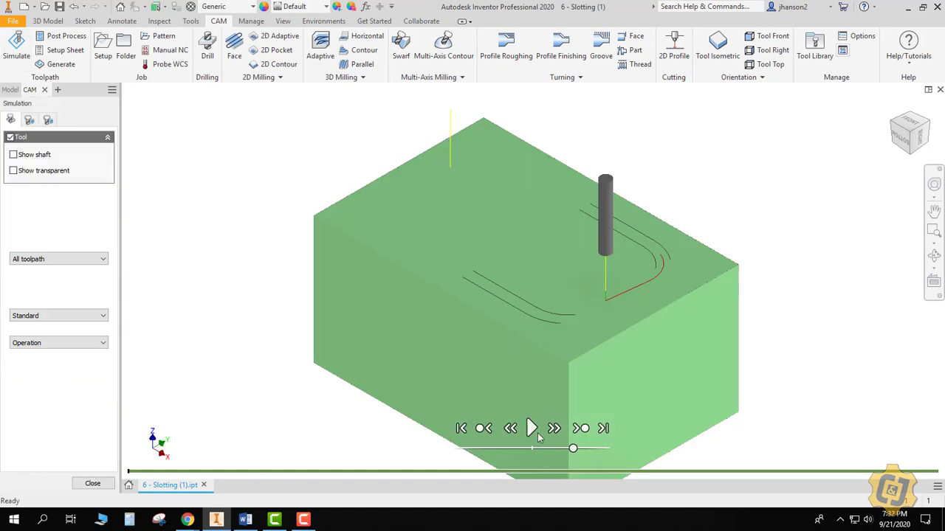
click(535, 430)
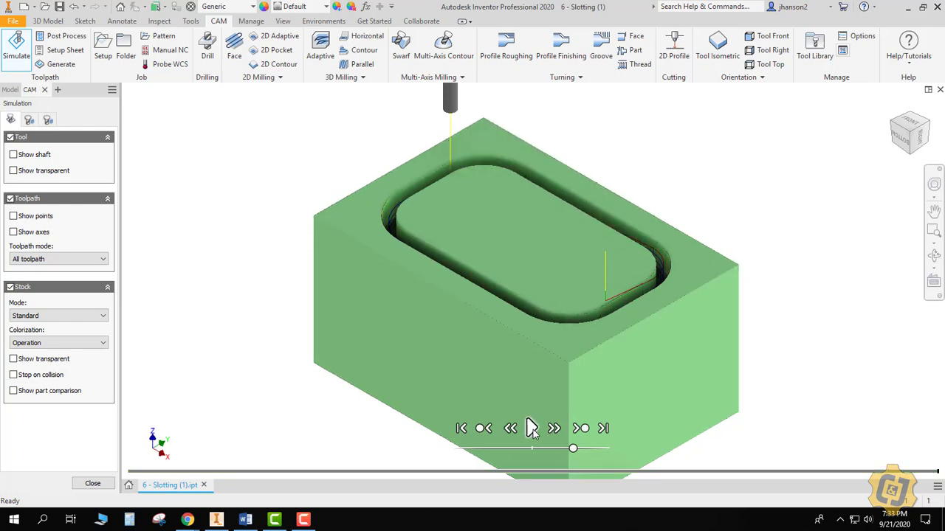
click(88, 485)
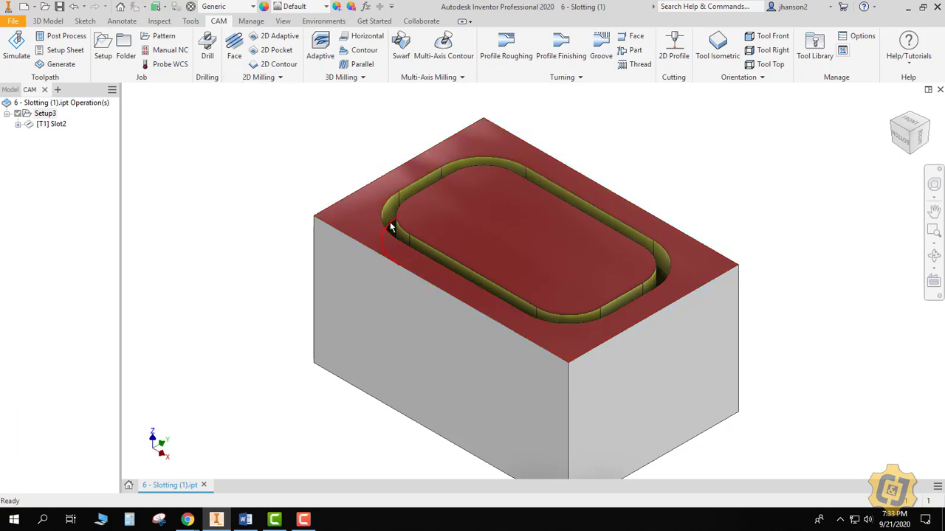
mouse_move(392, 227)
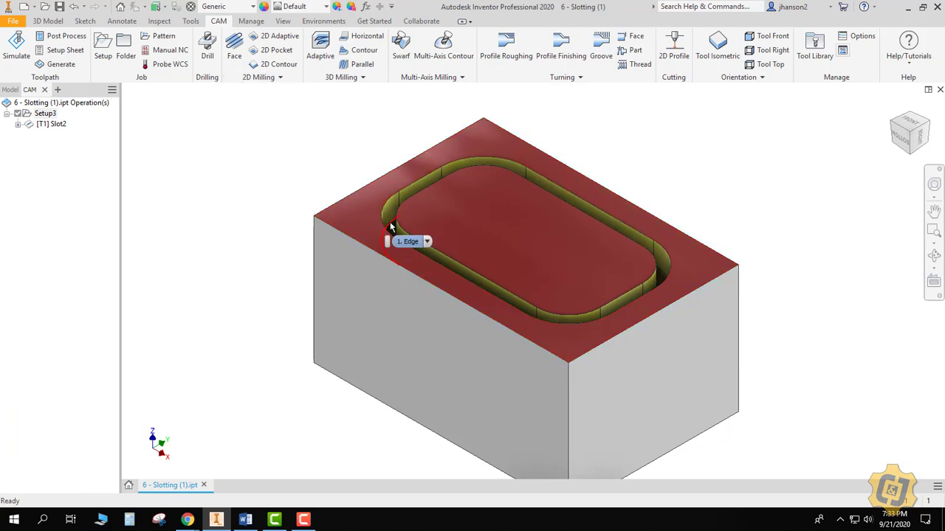